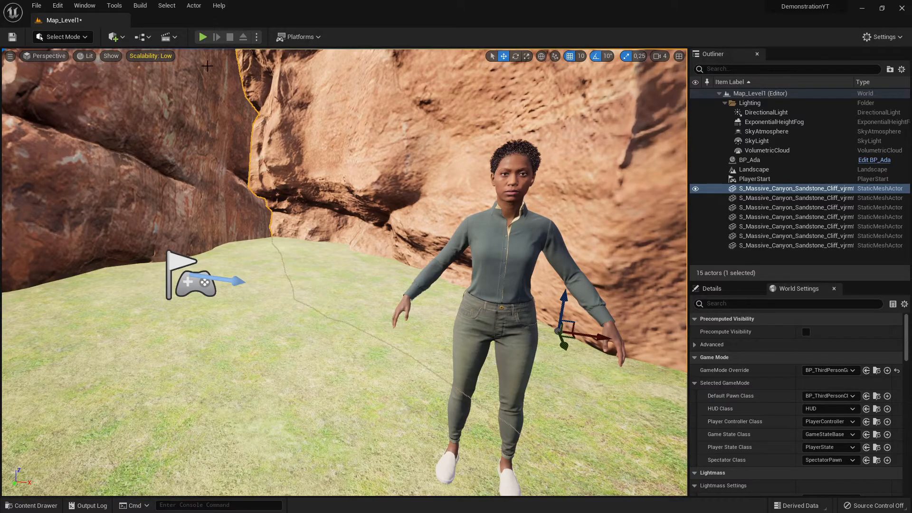
key("s")
right_click_drag(272, 213, 233, 230)
key("w")
right_click_drag(296, 204, 338, 196)
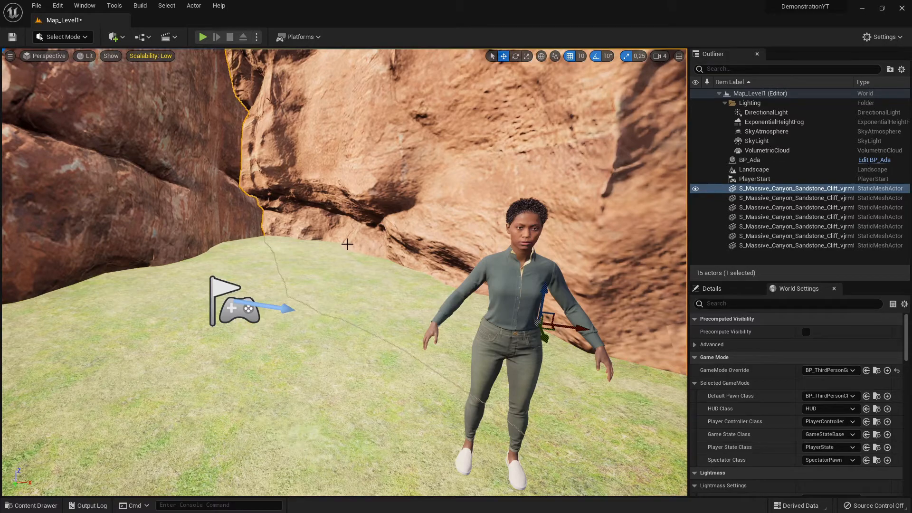
key("d")
mouse_move(352, 241)
right_mouse_down()
mouse_move(275, 241)
mouse_move(408, 208)
mouse_move(309, 266)
mouse_move(354, 238)
right_mouse_up()
key("a")
key("s")
key("w")
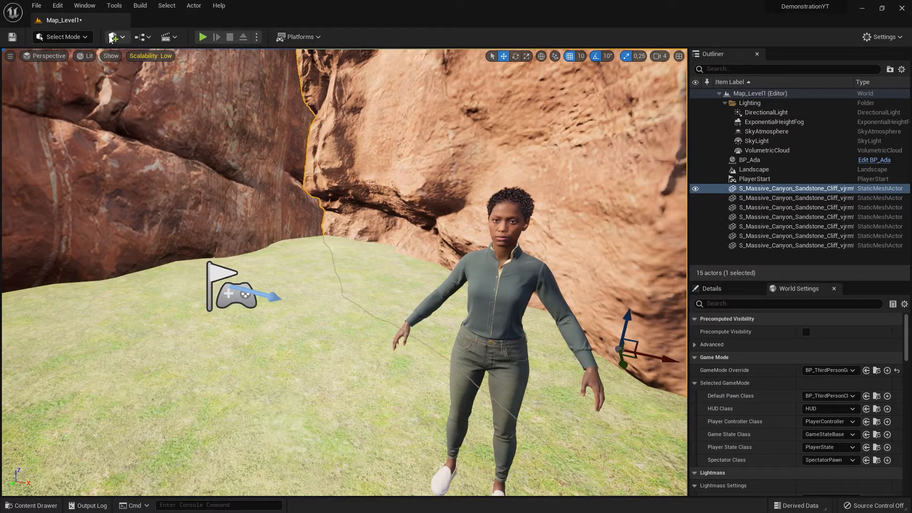
Open Quixel Bridge from the level editor, maximize its window and show the MetaHuman Presets.
left_click(112, 38)
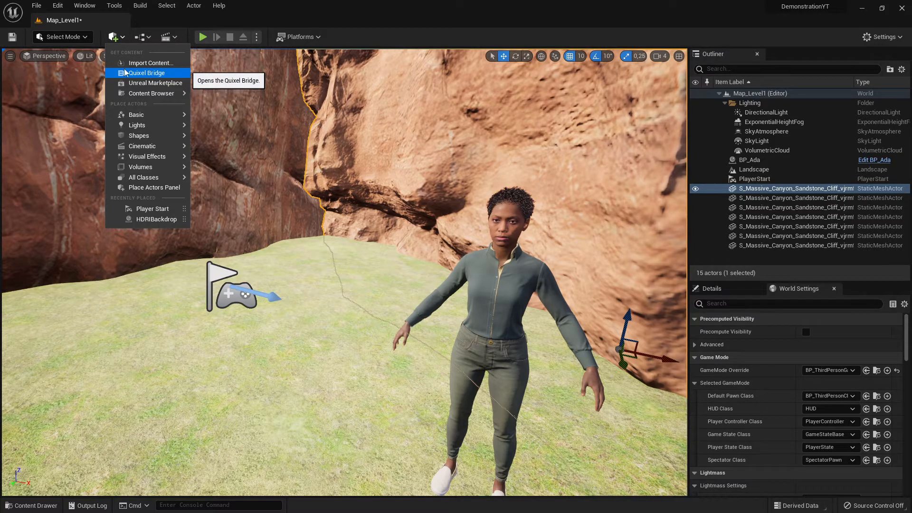
left_click(153, 77)
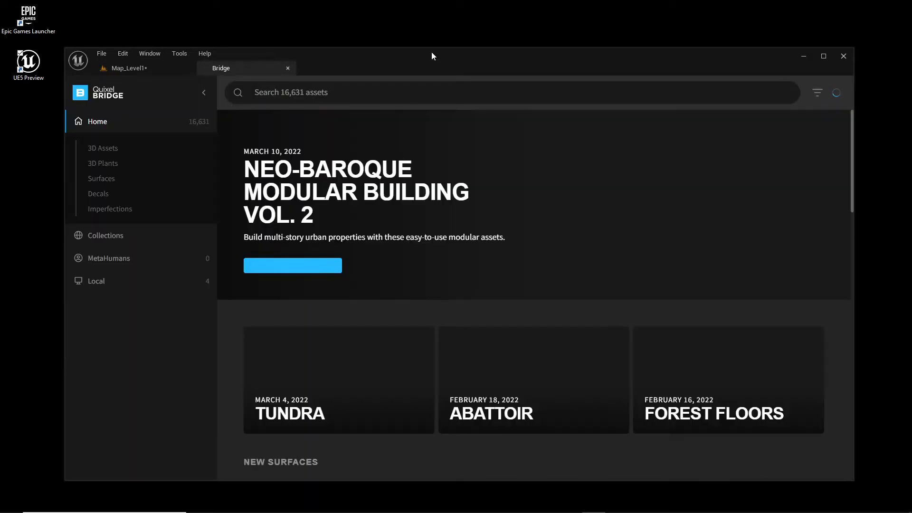
double_click(466, 58)
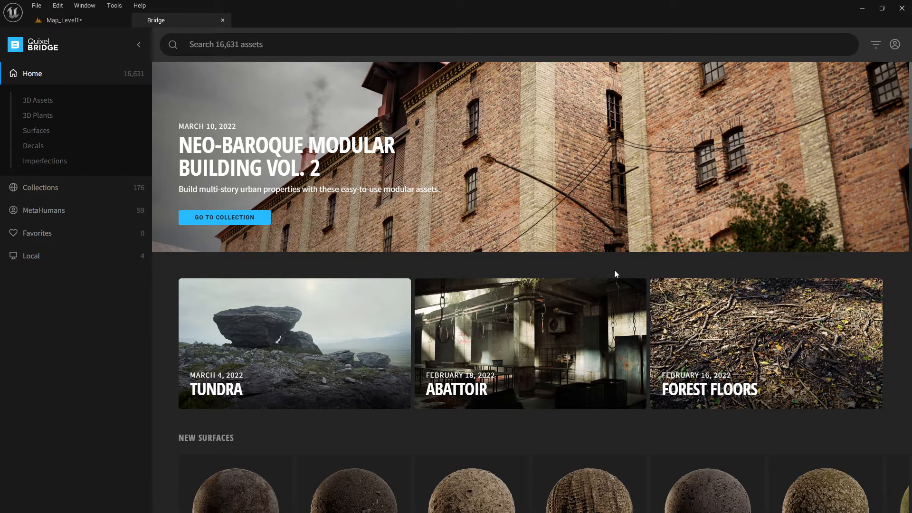
scroll(609, 270, "down", 5)
scroll(604, 299, "up", 5)
left_click(48, 211)
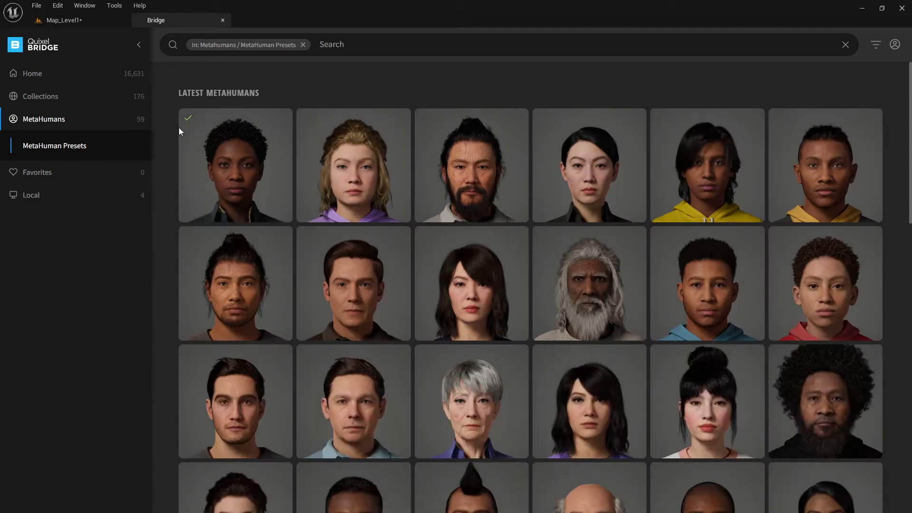
Browse the whole collection of MetaHuman presets and open the details of the Ada preset.
scroll(849, 313, "down", 15)
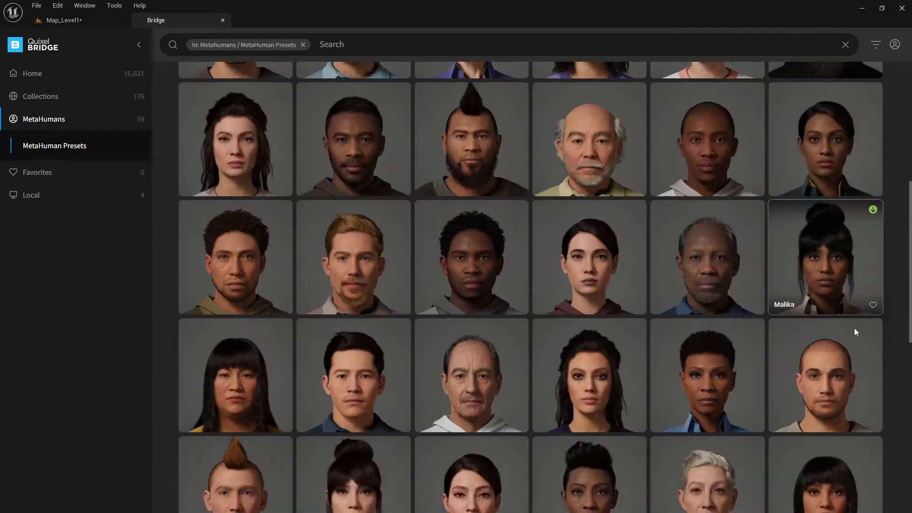
scroll(295, 413, "up", 15)
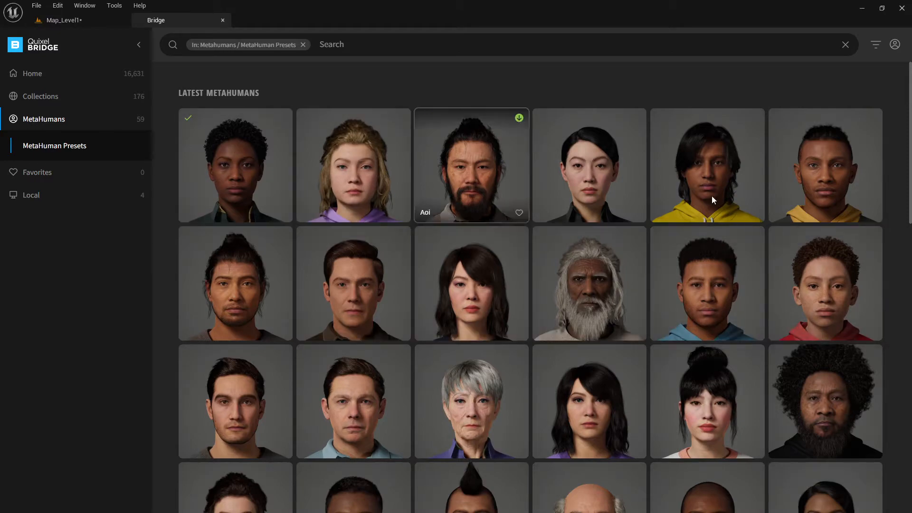
scroll(833, 269, "down", 10)
scroll(831, 304, "down", 3)
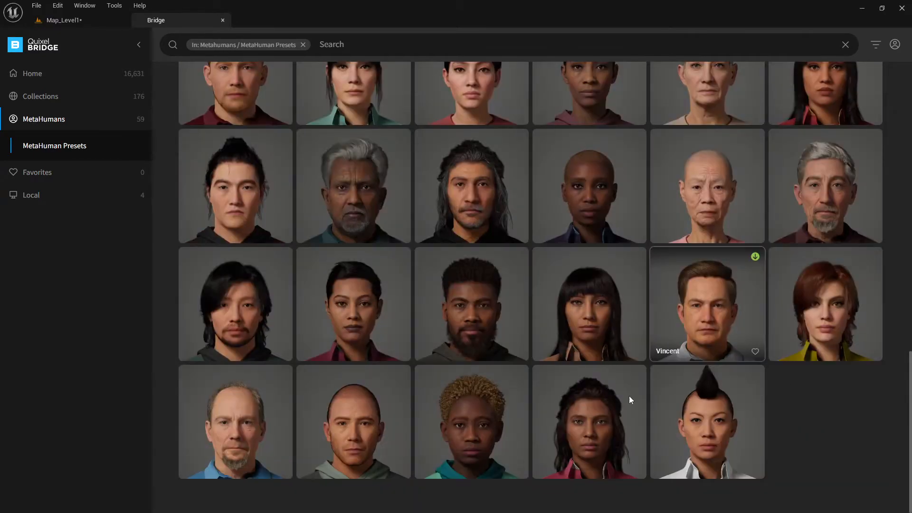
scroll(721, 332, "up", 6)
scroll(722, 335, "up", 8)
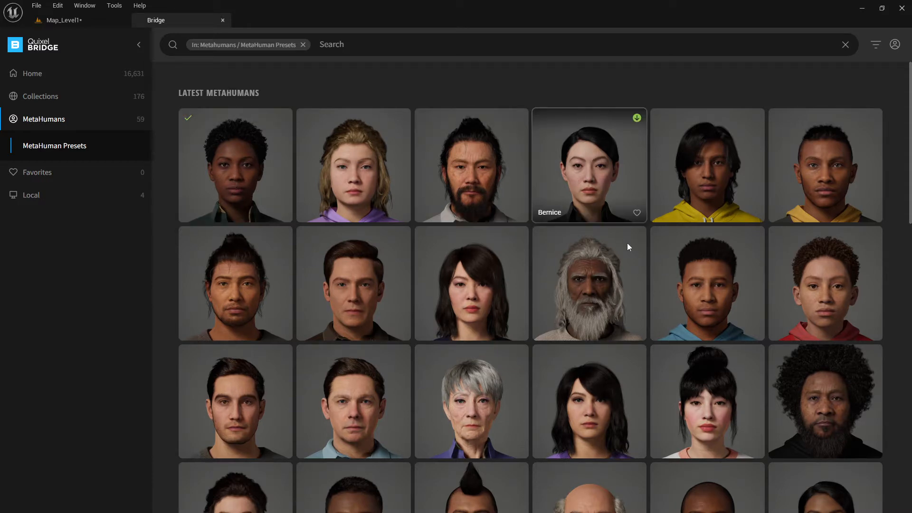
scroll(716, 285, "down", 3)
scroll(802, 290, "down", 14)
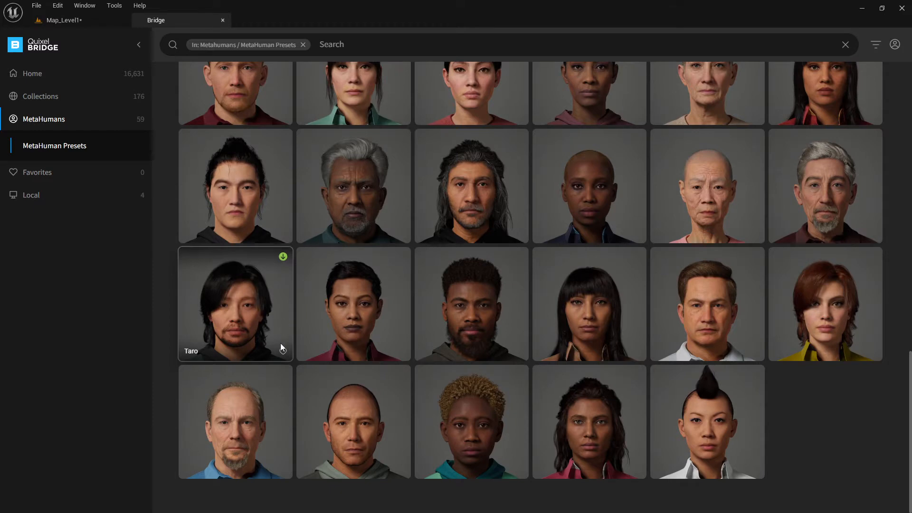
scroll(280, 343, "up", 17)
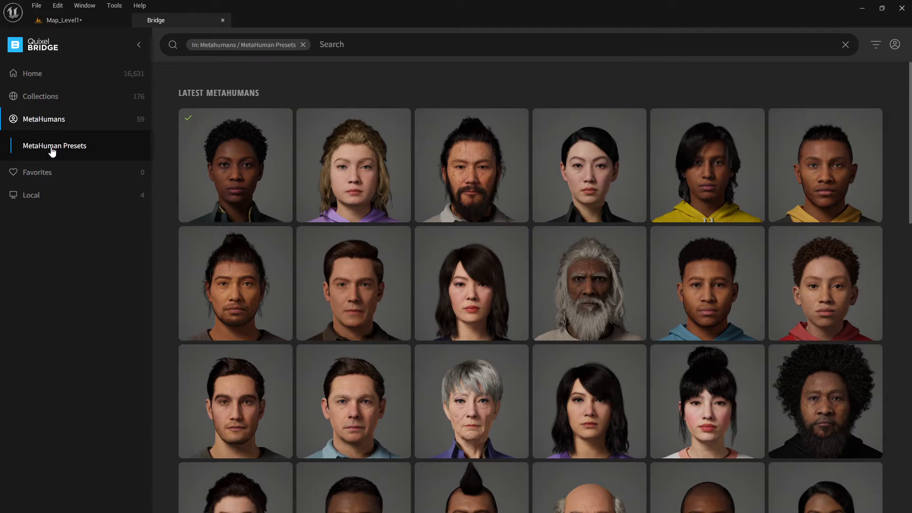
left_click(233, 175)
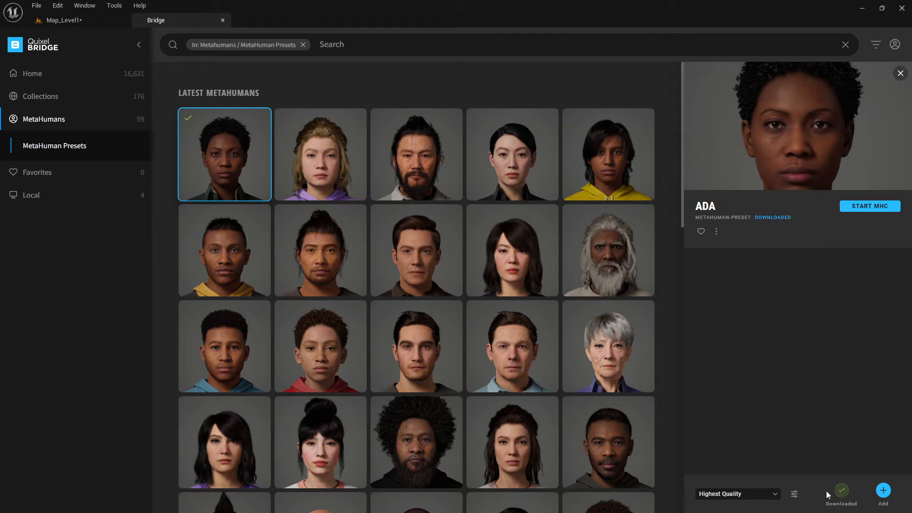
Return to Map_Level1 and look through the project's content folders, including MSPresets and the Ada folder inside MetaHumans.
left_click(79, 22)
key("ctrl+space")
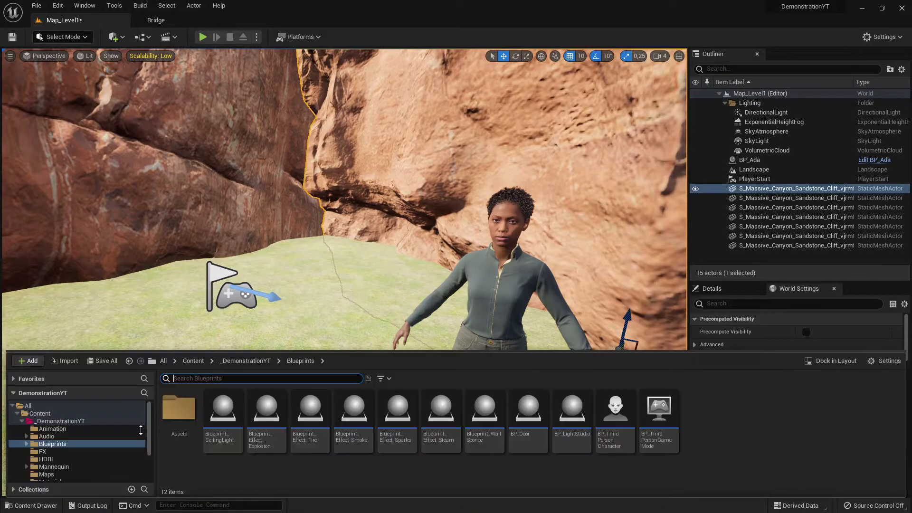
left_click(56, 422)
left_click(22, 420)
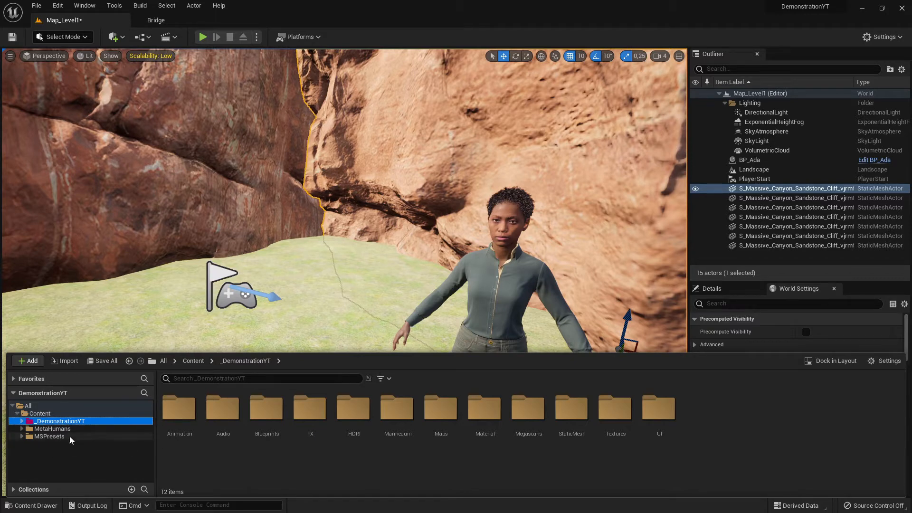
left_click(70, 437)
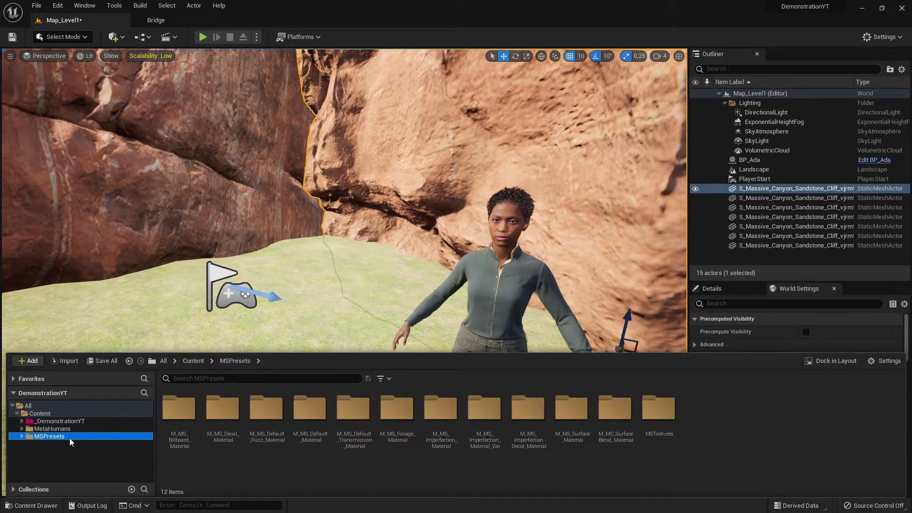
left_click(52, 428)
left_click(50, 438)
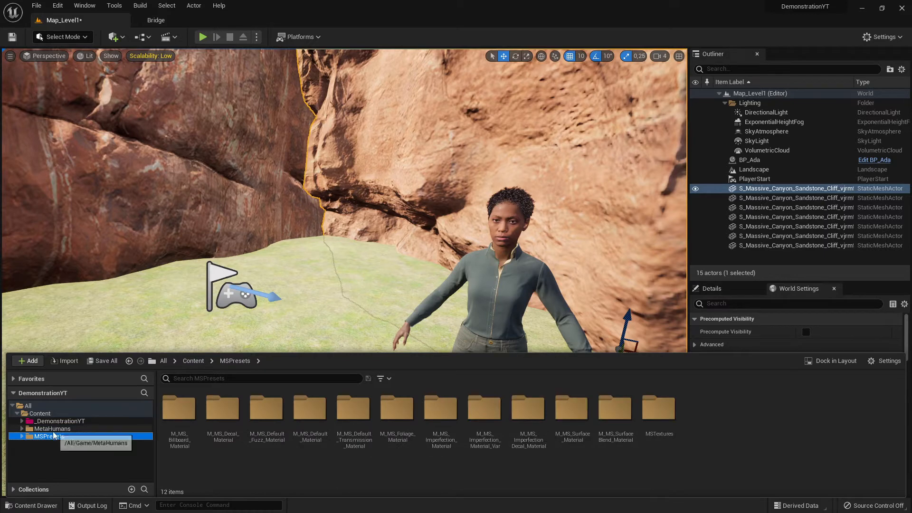
left_click(57, 429)
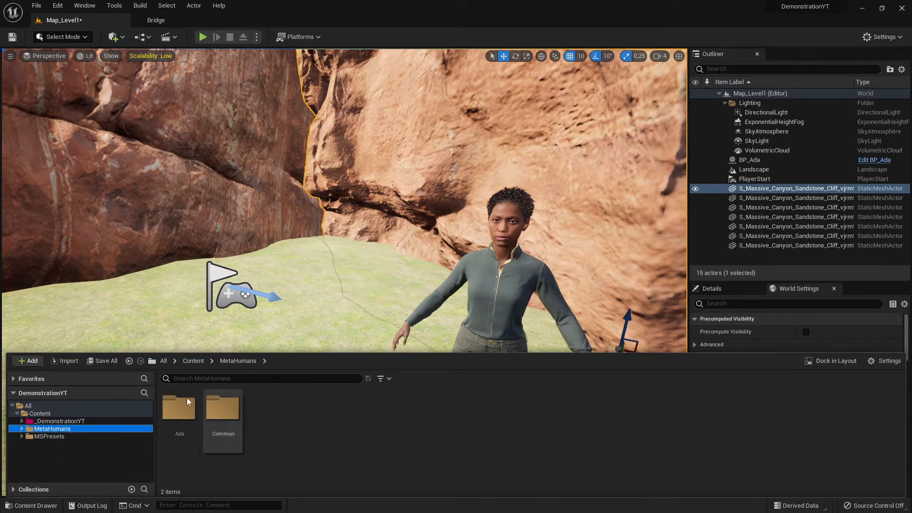
double_click(186, 404)
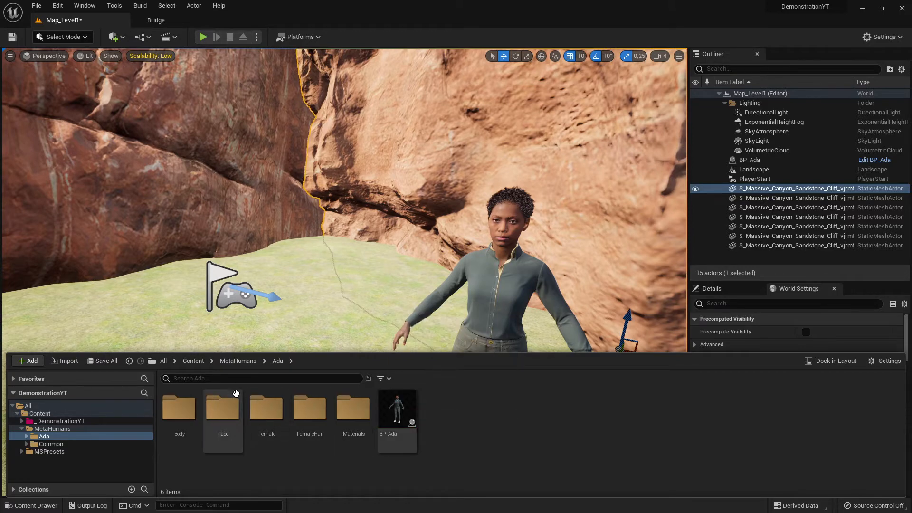
key("ctrl+space")
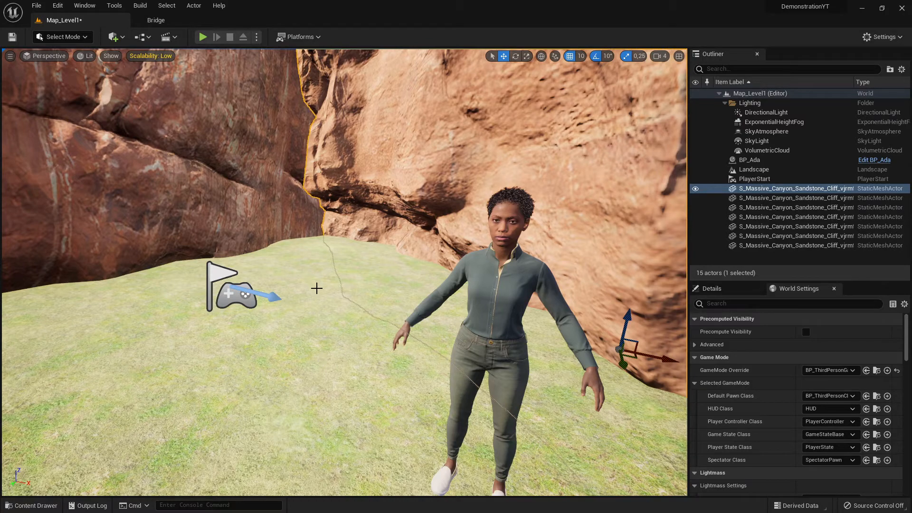
Check the Ada preset's download status in Bridge, and review the project's MetaHumans folder and its Ada subfolder.
left_click(159, 19)
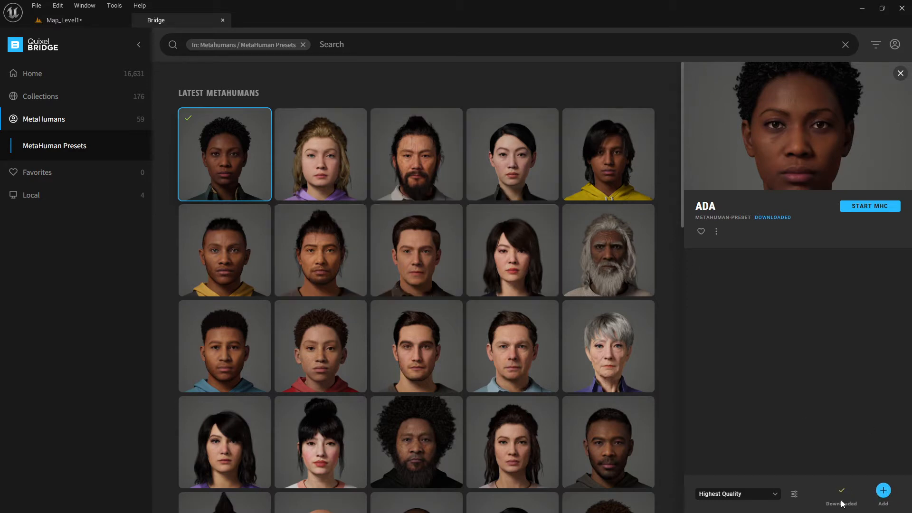
left_click(72, 20)
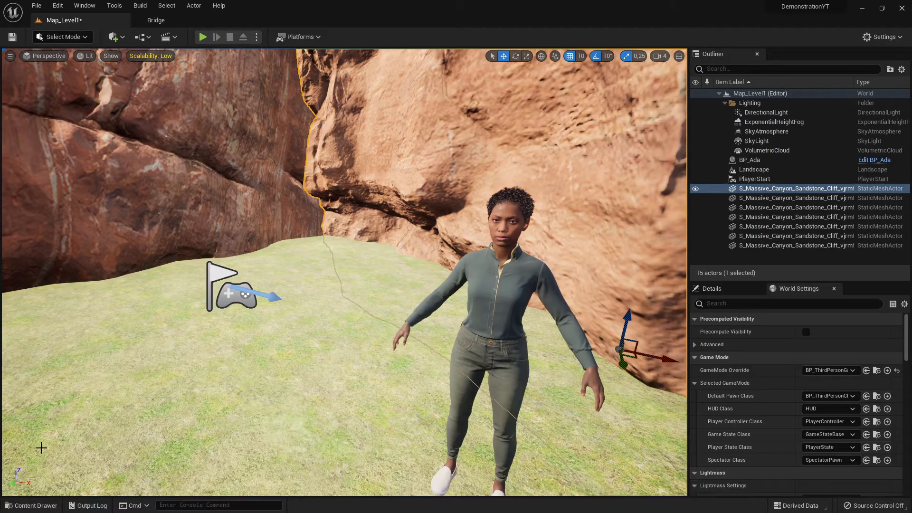
left_click(32, 506)
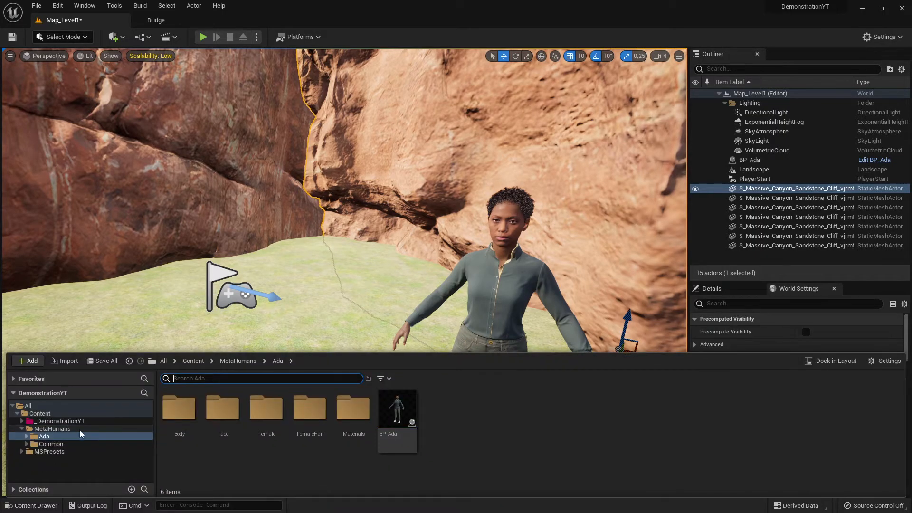
left_click(36, 429)
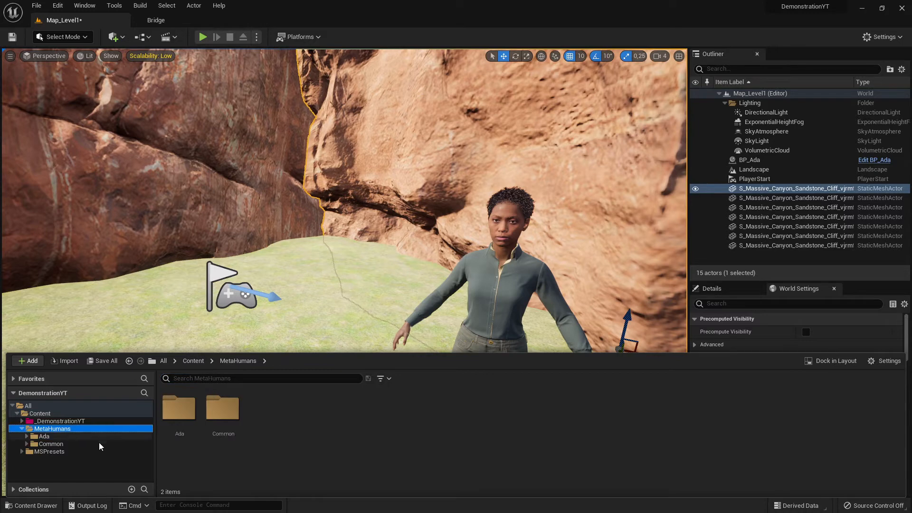
left_click(44, 436)
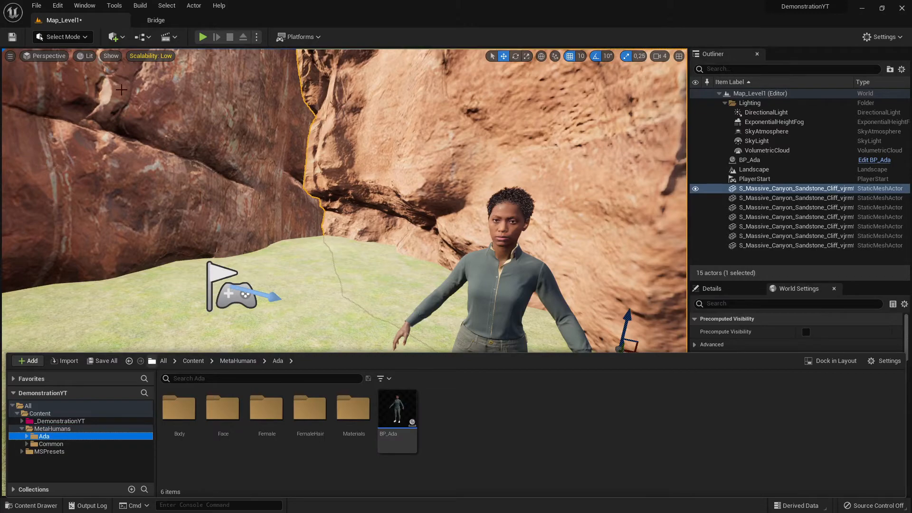
Return to Bridge and open the details of the Taro MetaHuman preset.
left_click(190, 20)
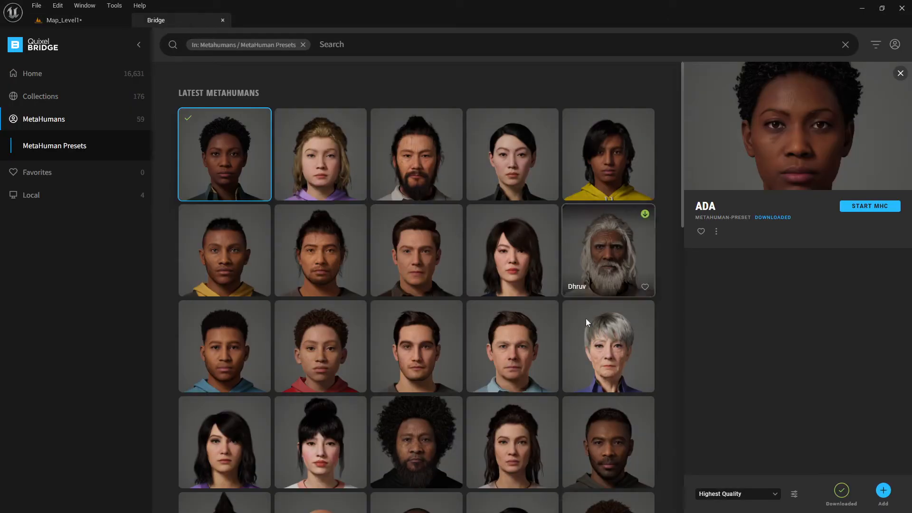
scroll(397, 348, "down", 5)
scroll(395, 349, "down", 14)
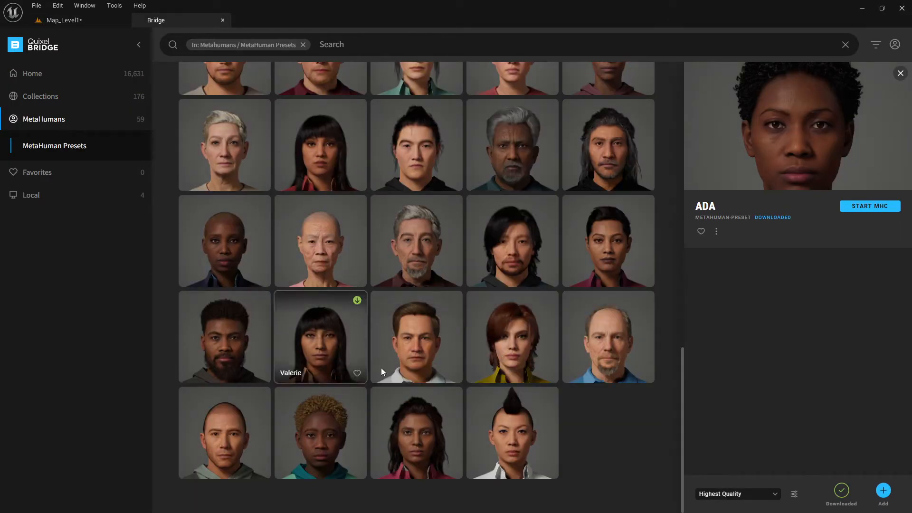
left_click(510, 251)
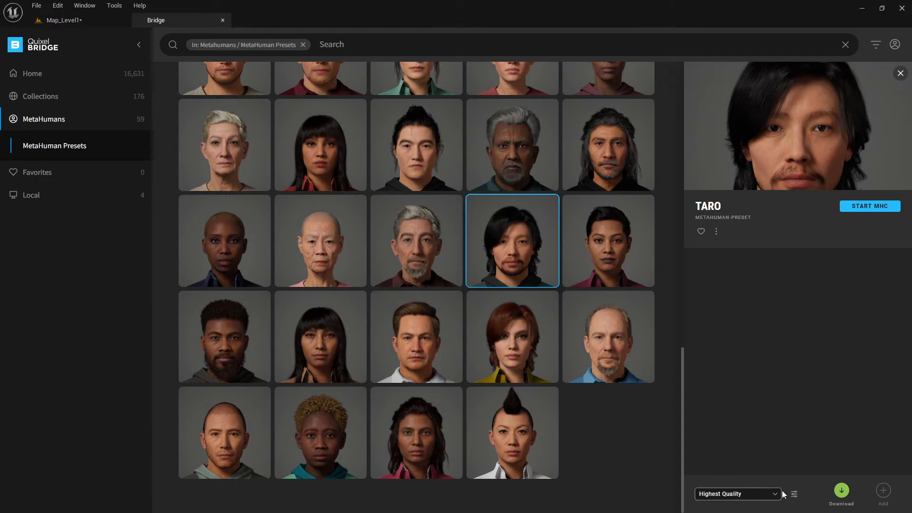
Check the available download quality choices for Taro and view the Megascans settings, closing them without changes.
left_click(765, 494)
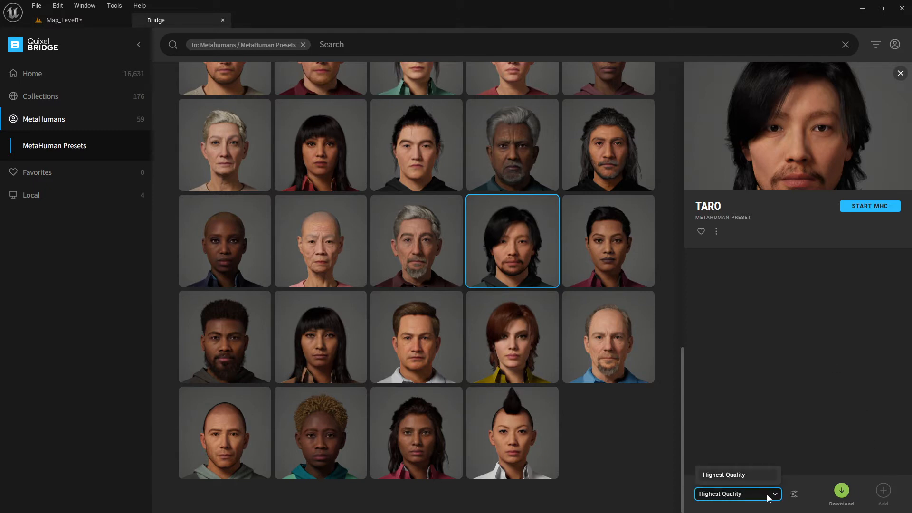
left_click(768, 495)
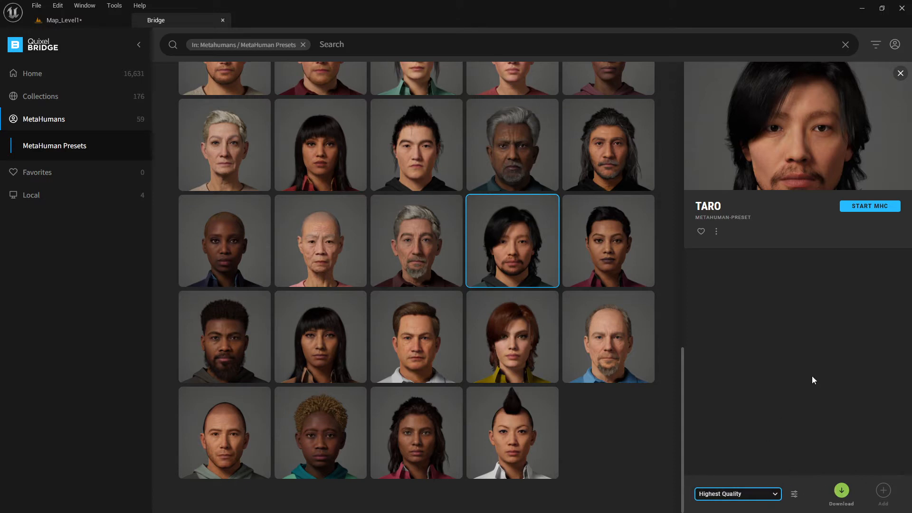
left_click(739, 494)
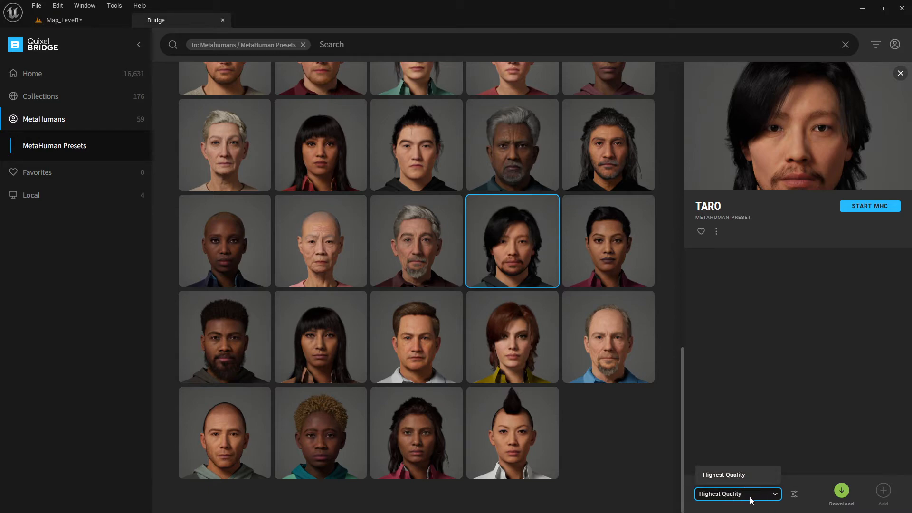
left_click(752, 498)
left_click(793, 493)
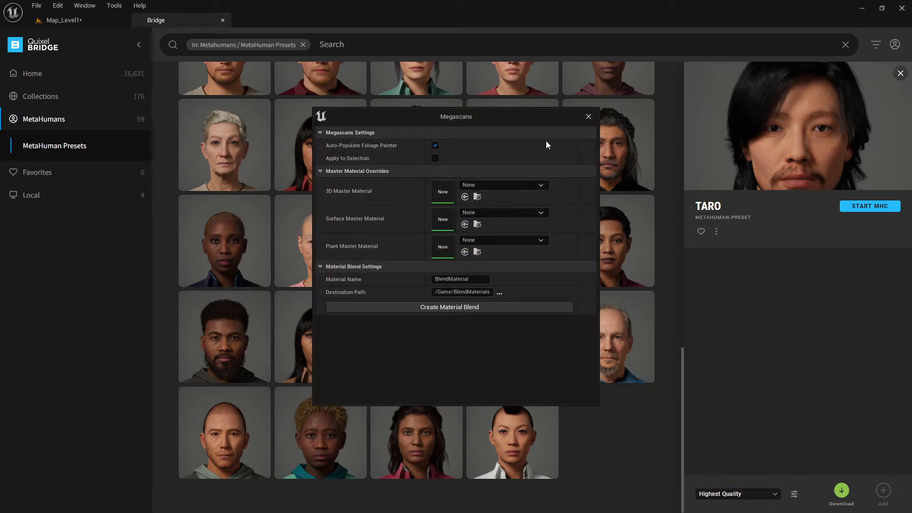
left_click(588, 116)
Look over the Taro preset's additional options and recheck its quality choices.
left_click(750, 493)
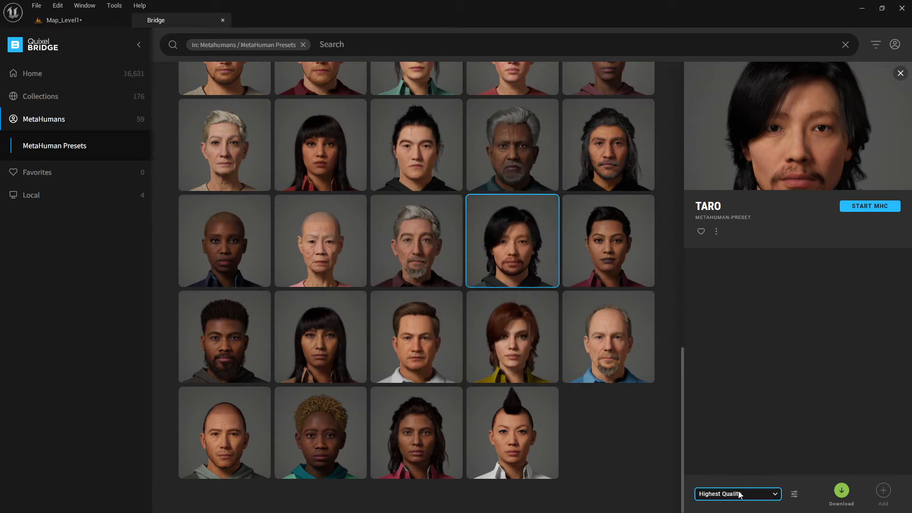
left_click(741, 363)
left_click(716, 232)
left_click(735, 308)
left_click(735, 501)
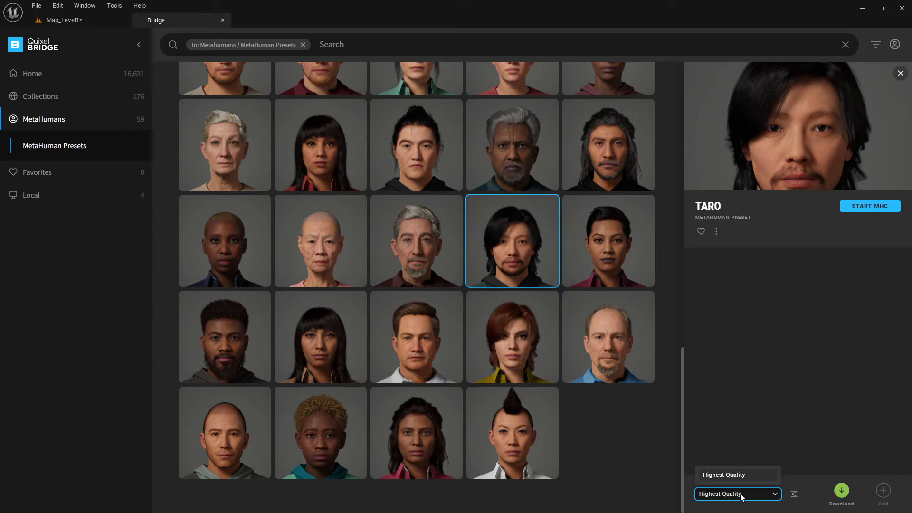
left_click(739, 497)
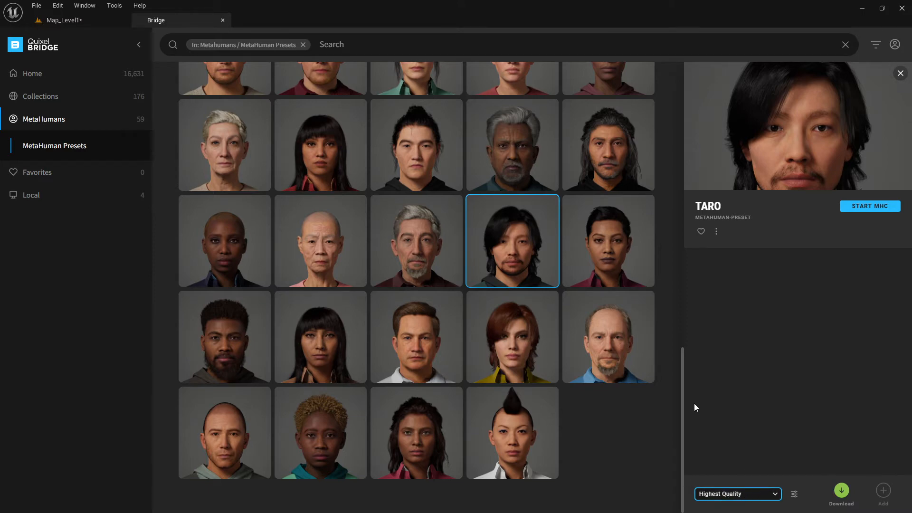
Return to the Map_Level1 viewport and examine the Ada MetaHuman placed among the canyon cliffs.
scroll(576, 290, "up", 15)
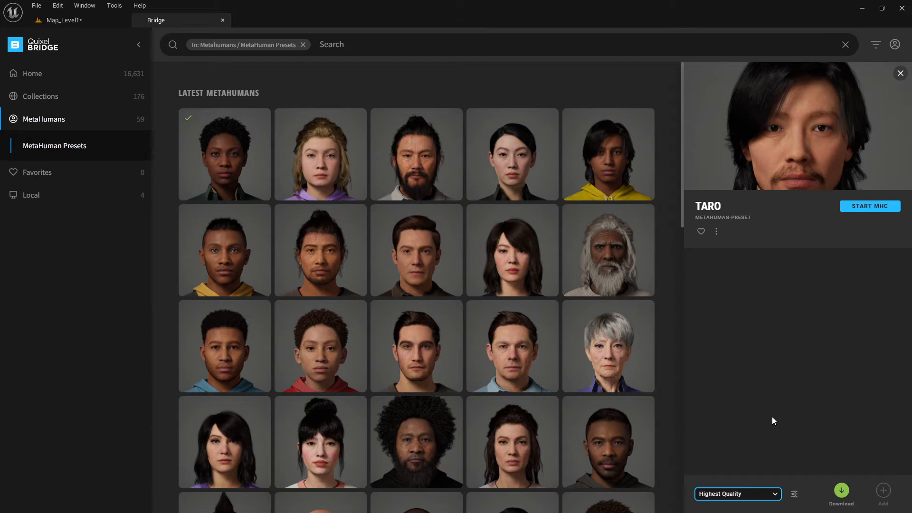
left_click(61, 21)
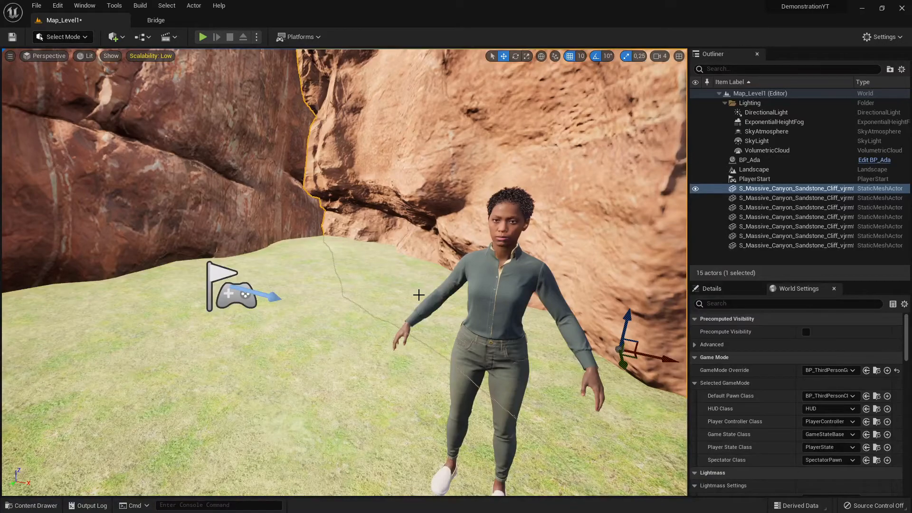
mouse_move(419, 295)
right_mouse_down()
mouse_move(394, 307)
mouse_move(365, 284)
mouse_move(363, 261)
mouse_move(384, 271)
mouse_move(504, 264)
mouse_move(589, 273)
mouse_move(380, 252)
mouse_move(349, 228)
mouse_move(366, 214)
mouse_move(470, 257)
mouse_move(594, 268)
mouse_move(295, 261)
mouse_move(278, 208)
mouse_move(475, 244)
mouse_move(308, 252)
mouse_move(370, 266)
mouse_move(416, 294)
right_mouse_up()
key("s")
key("w")
key("w")
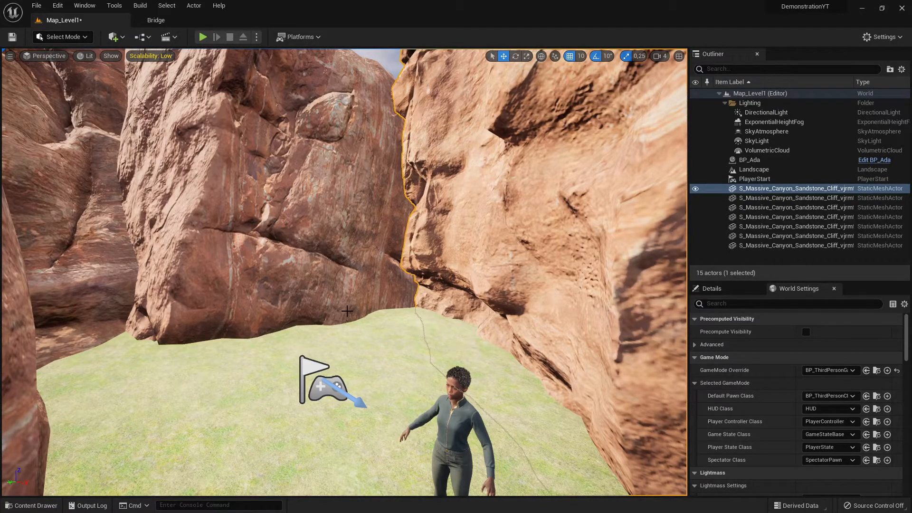
left_click(168, 20)
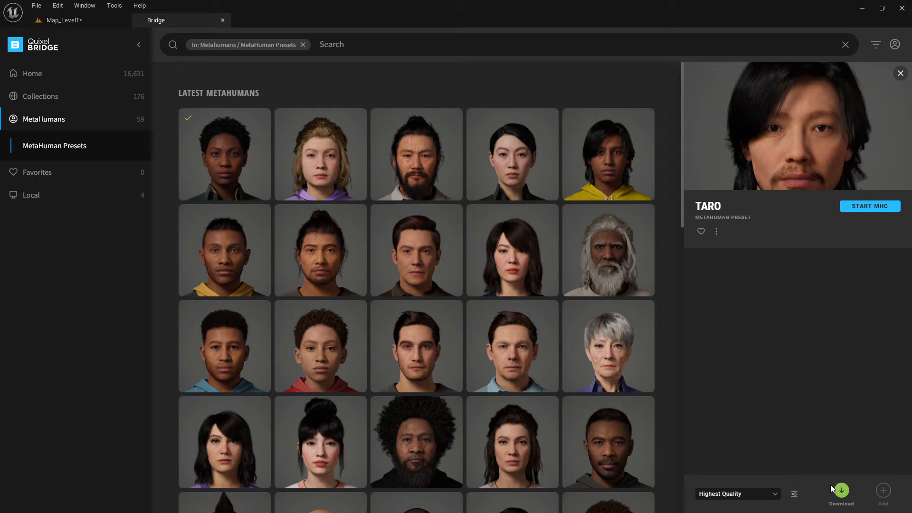
left_click(78, 19)
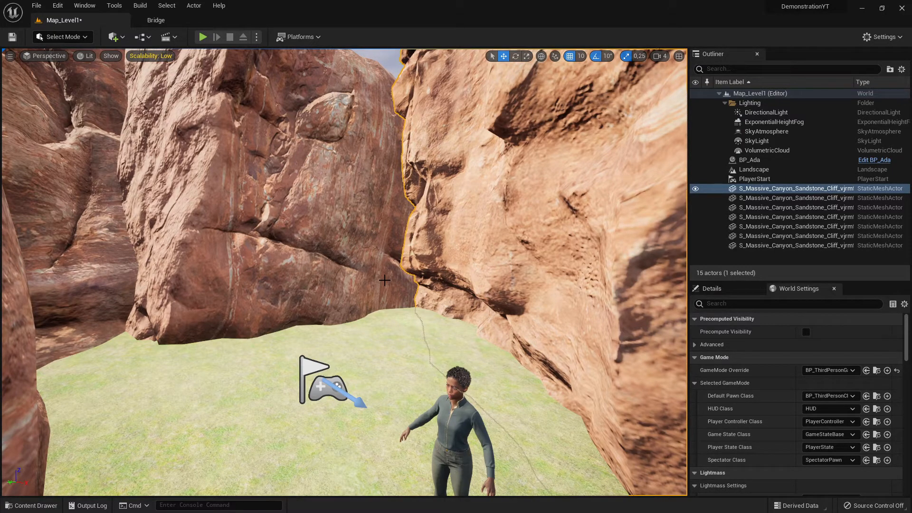
right_click_drag(337, 276, 334, 295)
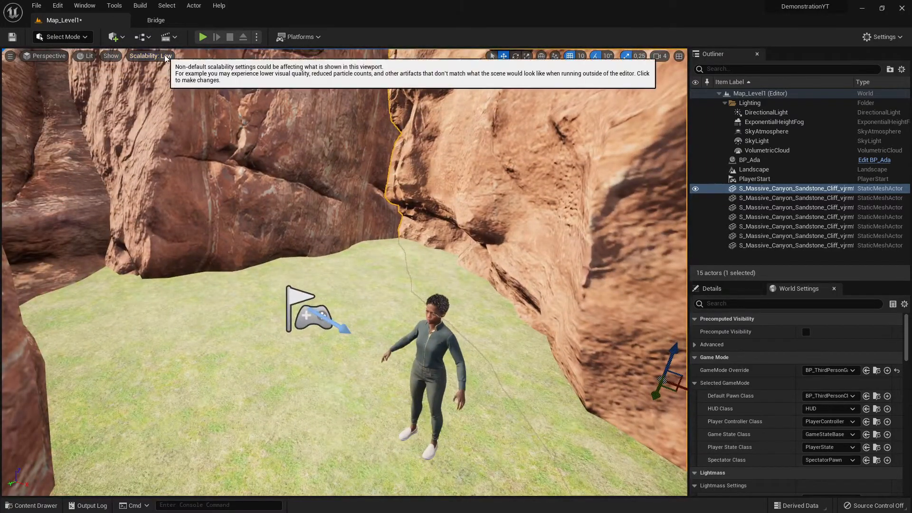
left_click(152, 21)
left_click(62, 21)
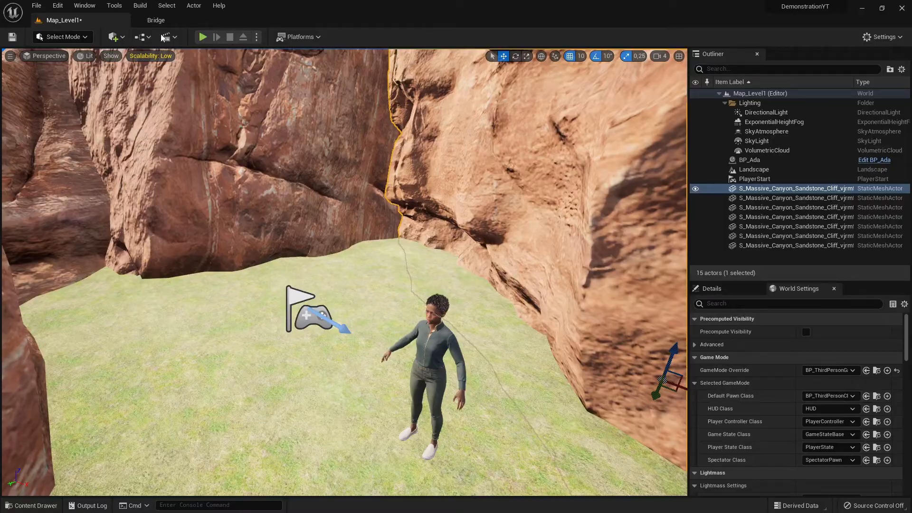
left_click(158, 21)
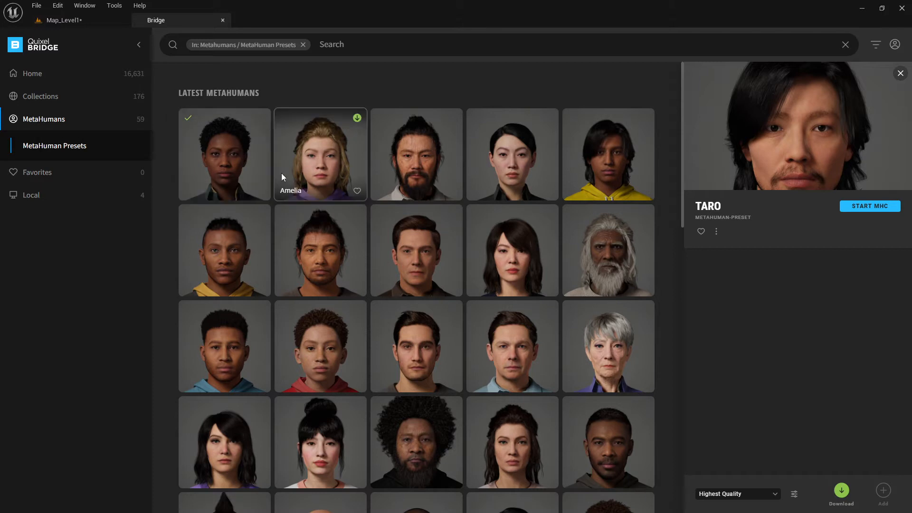
left_click(78, 20)
left_click(163, 22)
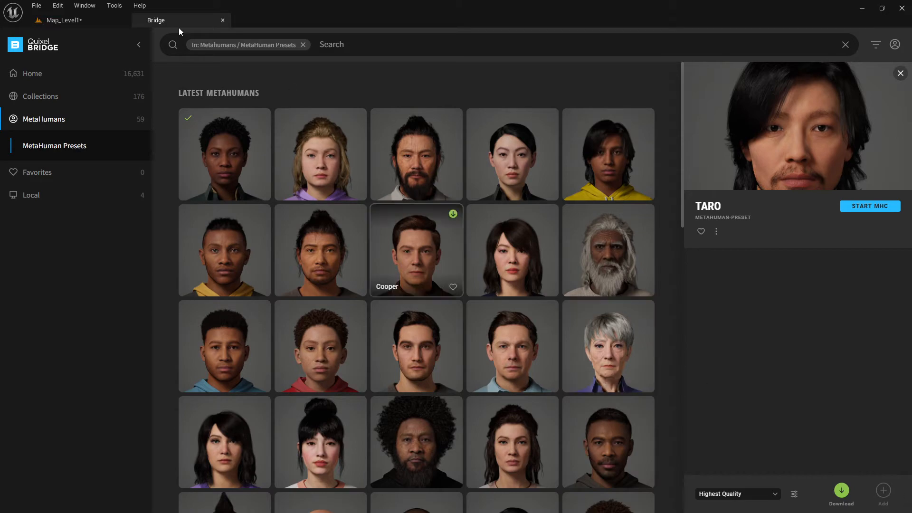
Inspect the Ada MetaHuman in Map_Level1 from different angles, ending with a frontal view, and return to Bridge.
left_click(63, 20)
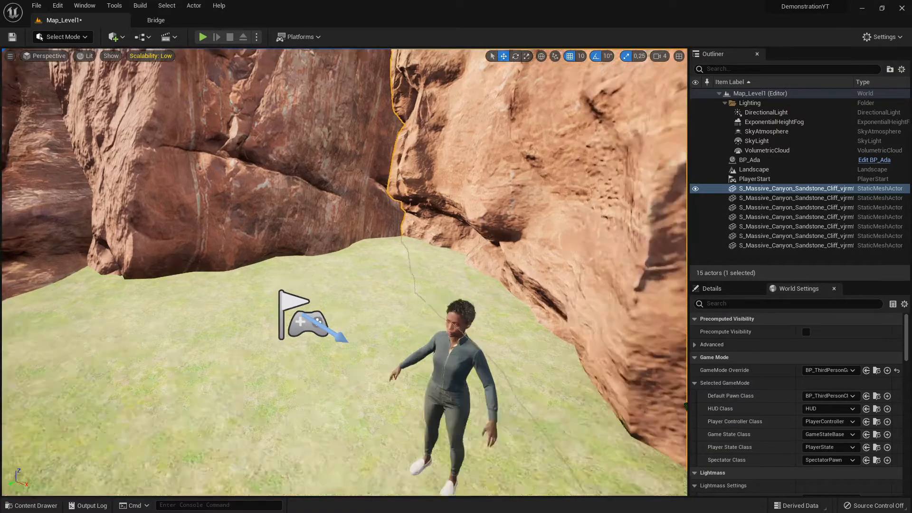
mouse_move(387, 362)
right_mouse_down()
mouse_move(513, 362)
mouse_move(475, 375)
mouse_move(380, 365)
mouse_move(387, 363)
right_mouse_up()
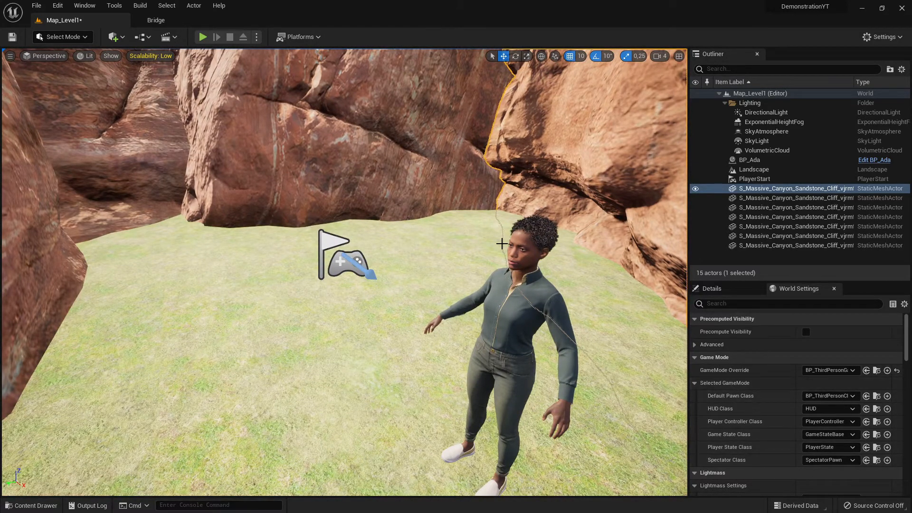
right_click_drag(452, 226, 546, 214)
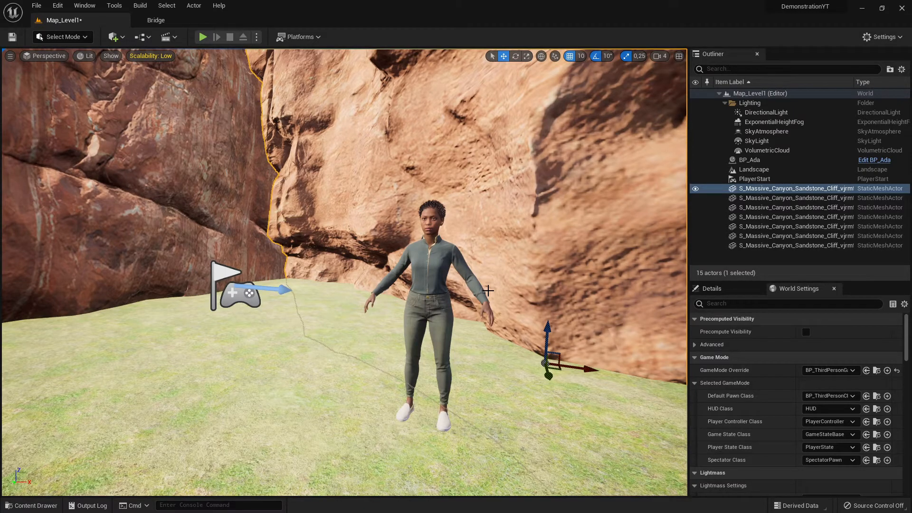
left_click(161, 20)
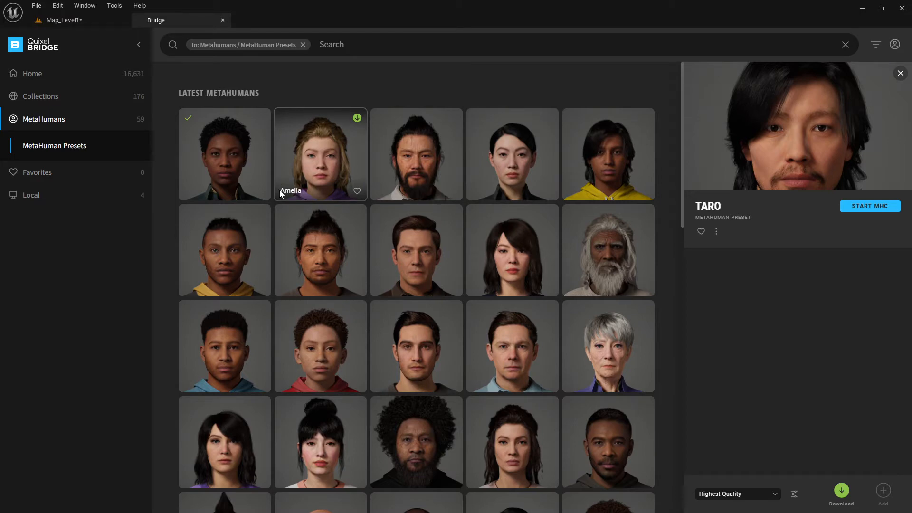
Switch to Chrome and search Google for "metahuman documentation".
key("super")
left_click(309, 504)
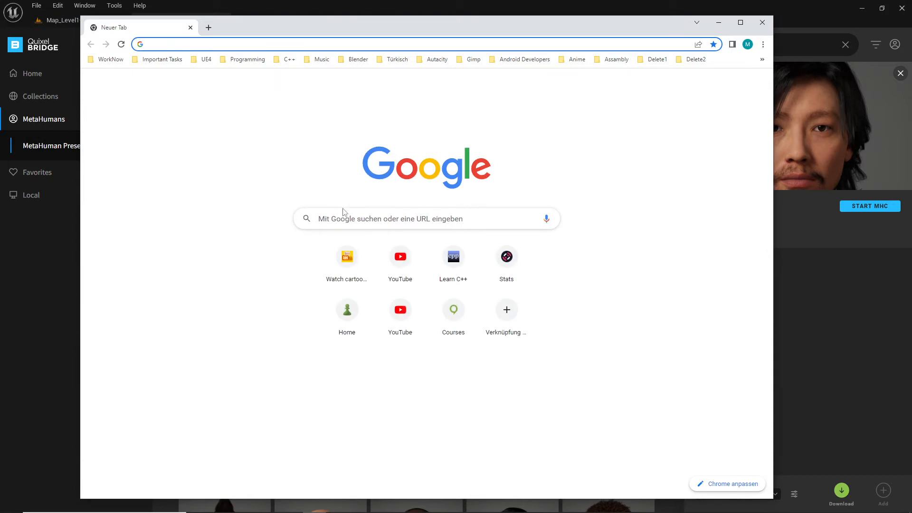
left_click(372, 222)
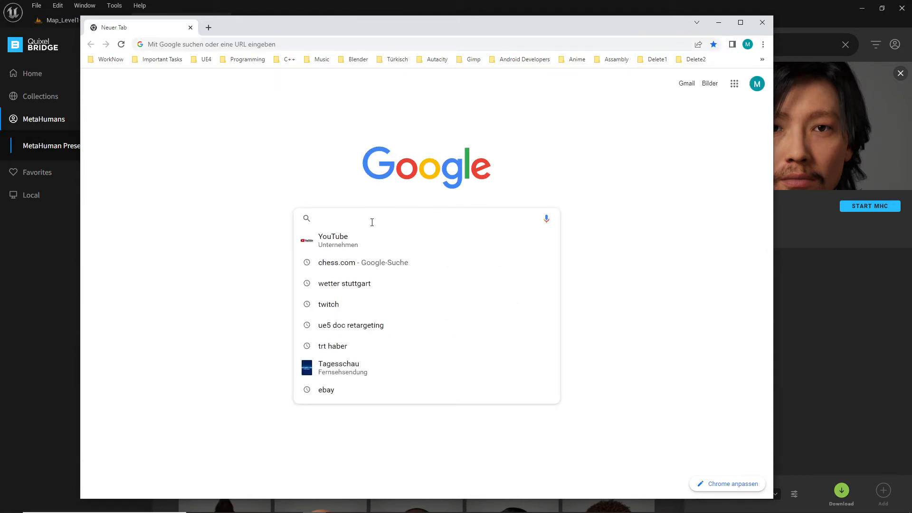
type("metahuman")
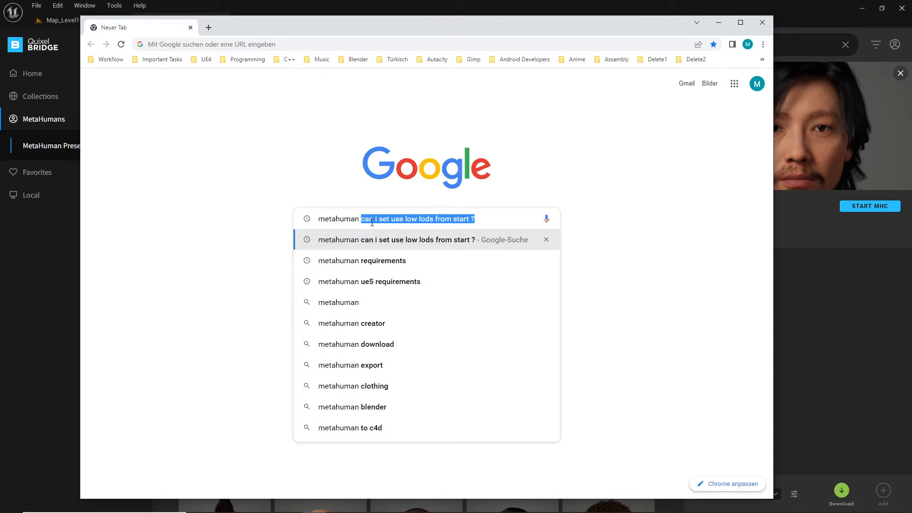
type(" docum")
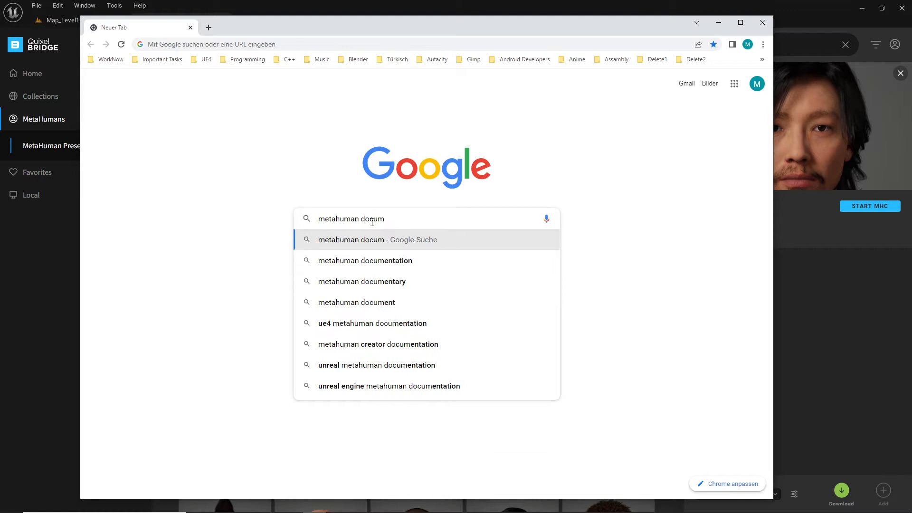
key("Down")
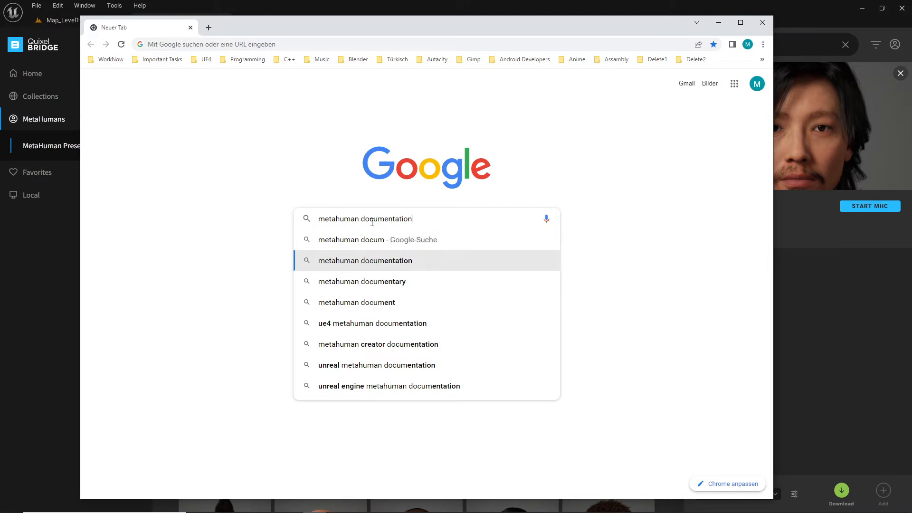
key("Return")
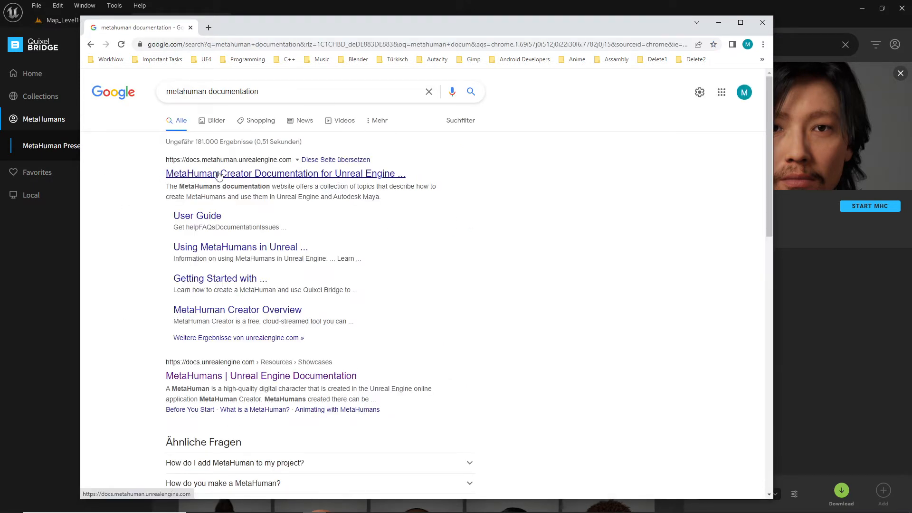
Open the MetaHuman Creator Documentation for Unreal Engine result, skim its topics through Animating MetaHumans, and minimize the browser.
left_click(199, 174)
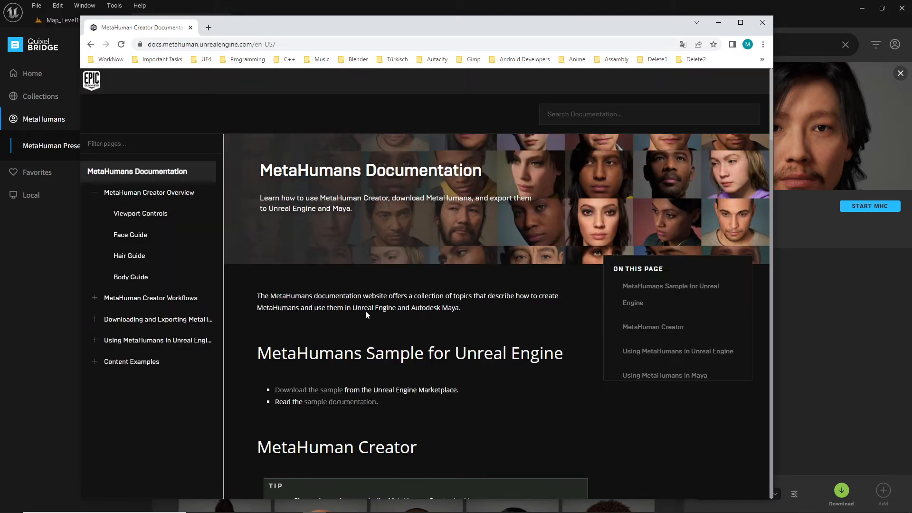
scroll(425, 307, "down", 4)
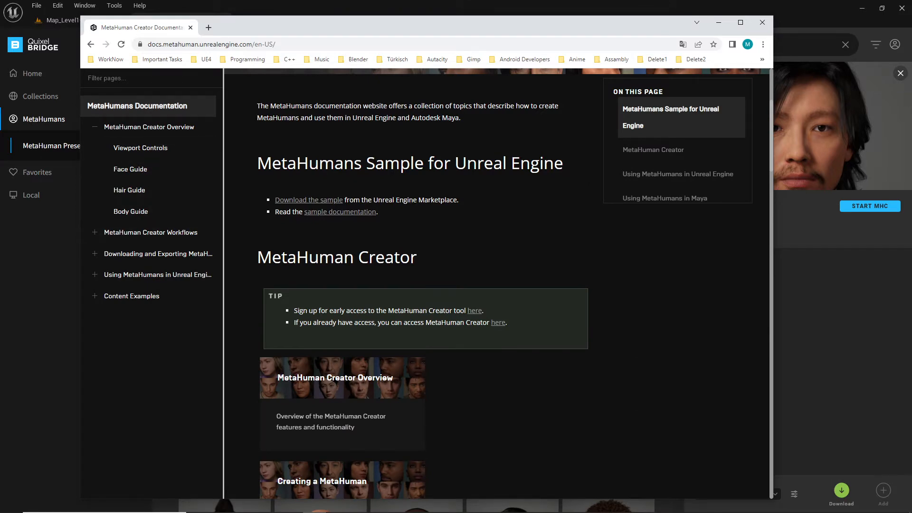
scroll(417, 289, "down", 13)
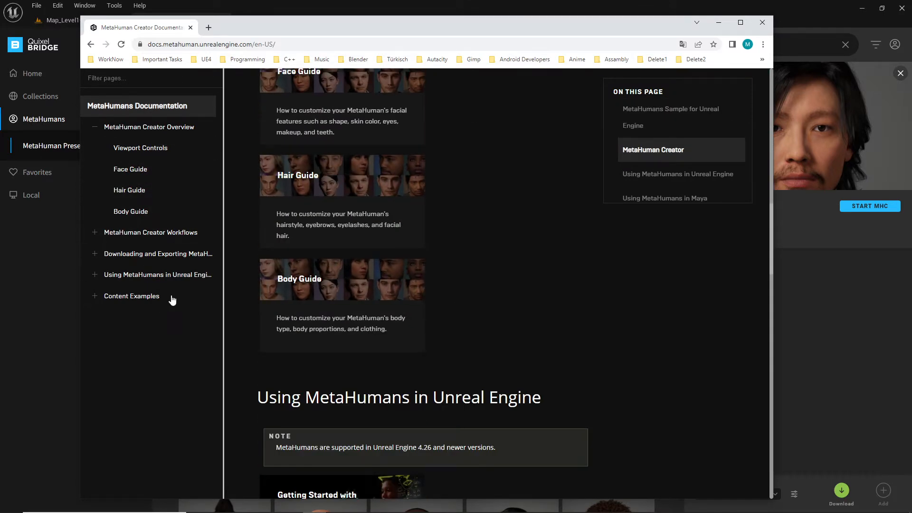
scroll(209, 302, "down", 14)
scroll(442, 295, "down", 10)
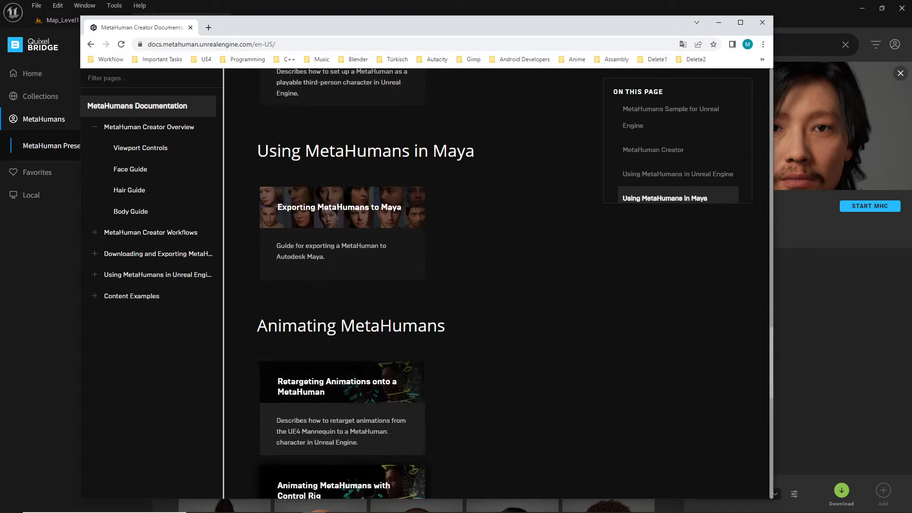
scroll(406, 264, "up", 20)
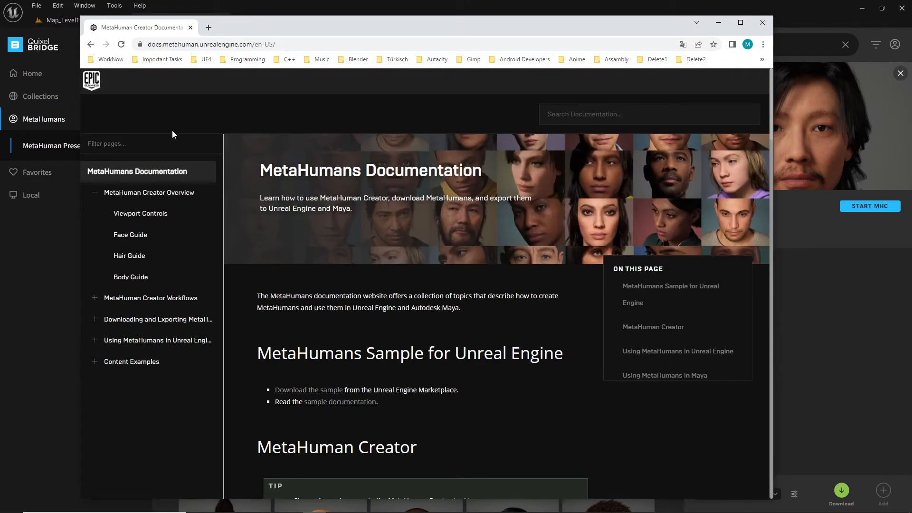
left_click(714, 25)
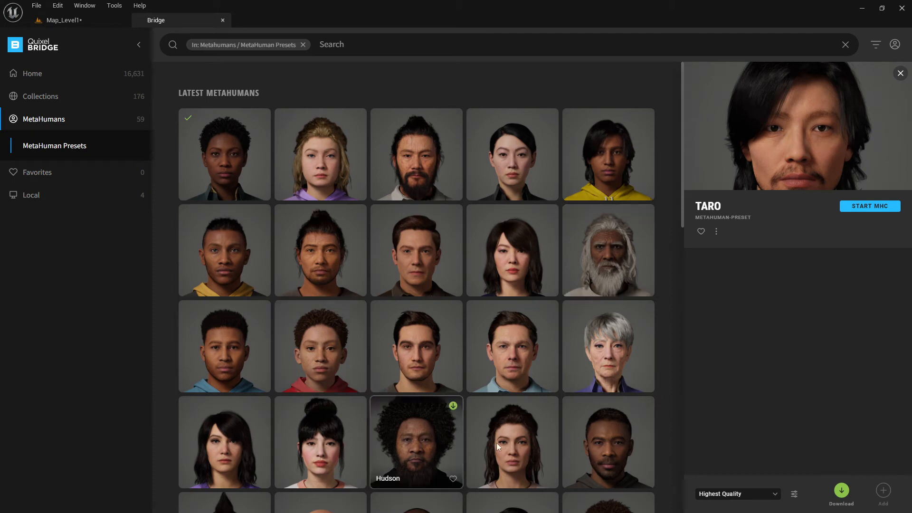
left_click(61, 21)
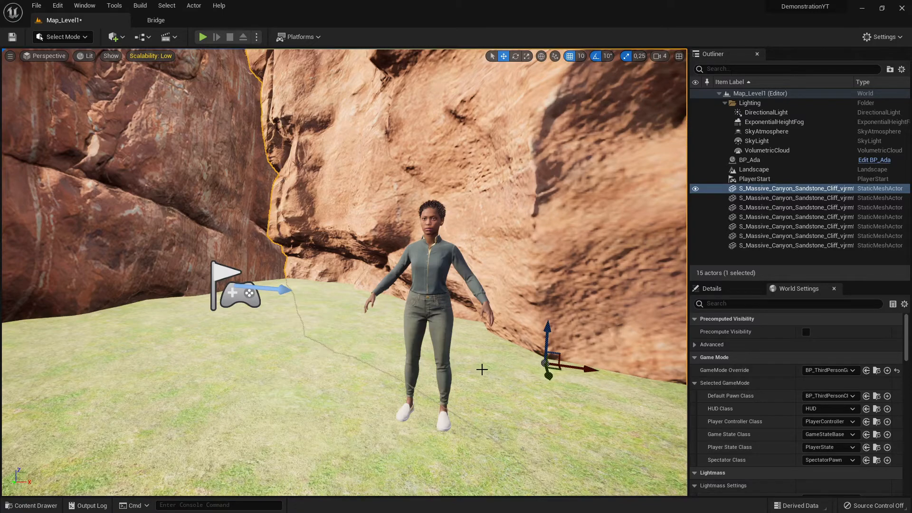
right_click_drag(482, 368, 399, 357)
left_click(155, 20)
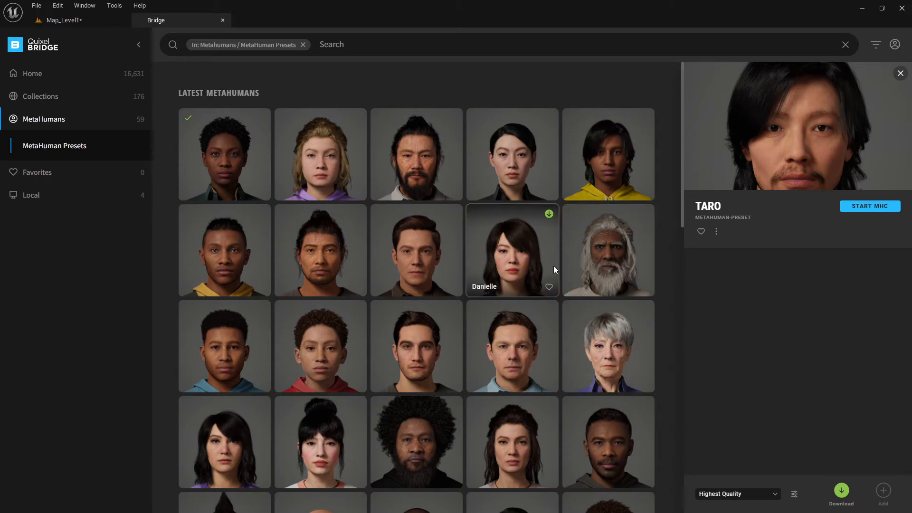
right_click(674, 293)
left_click(668, 257)
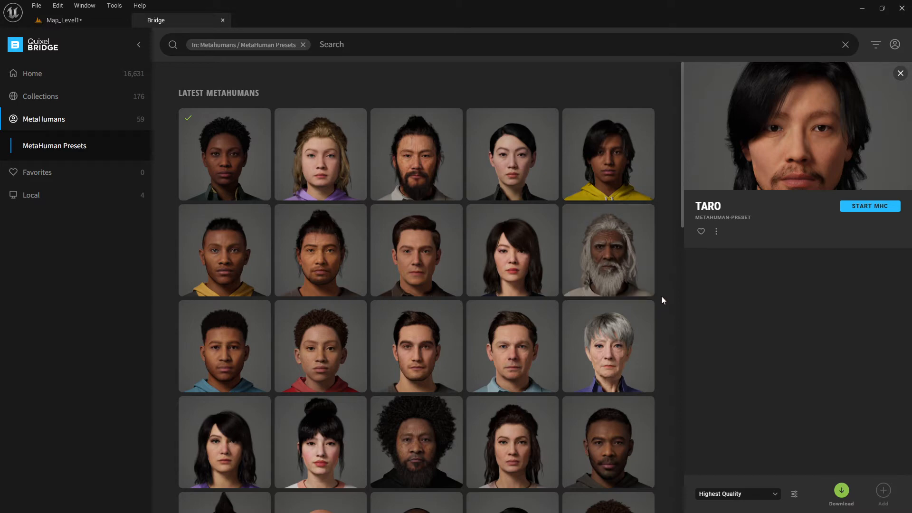
left_click(60, 21)
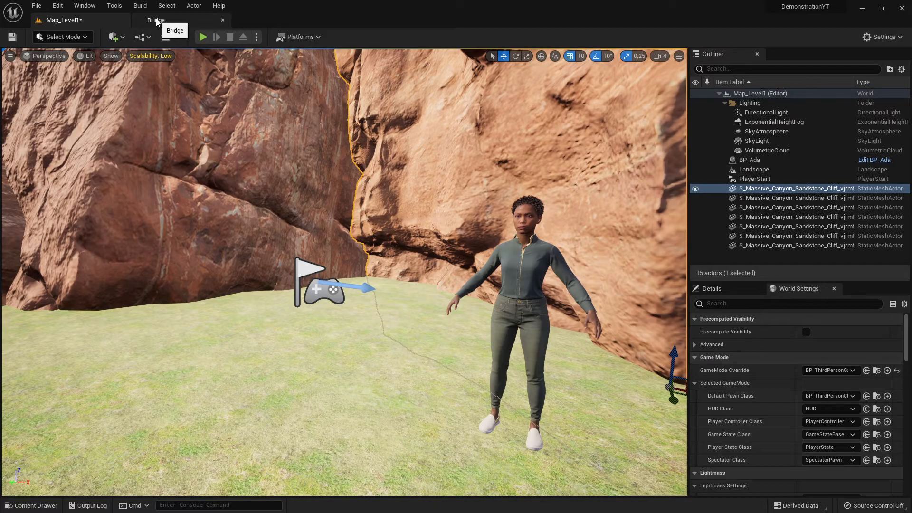
Return to Bridge and browse the MetaHuman presets from the start of the collection to its end.
left_click(156, 21)
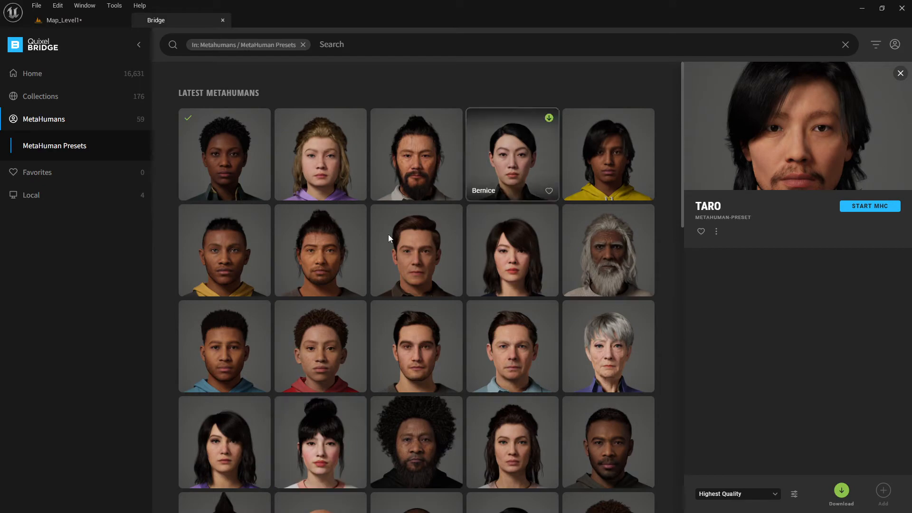
scroll(429, 398, "down", 12)
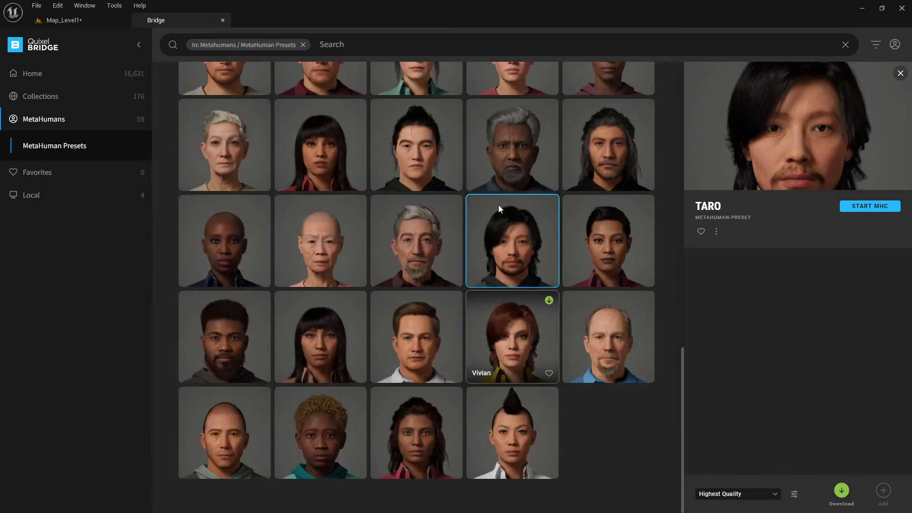
scroll(484, 281, "up", 12)
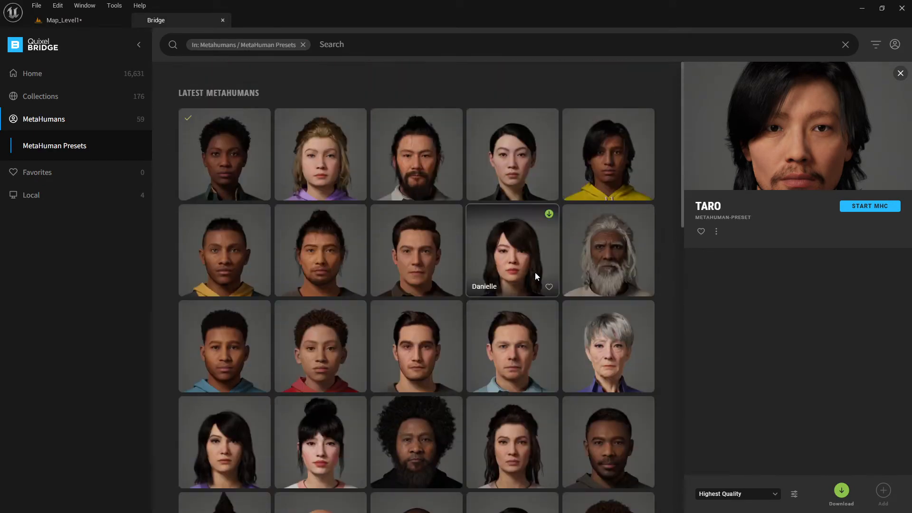
scroll(471, 316, "down", 5)
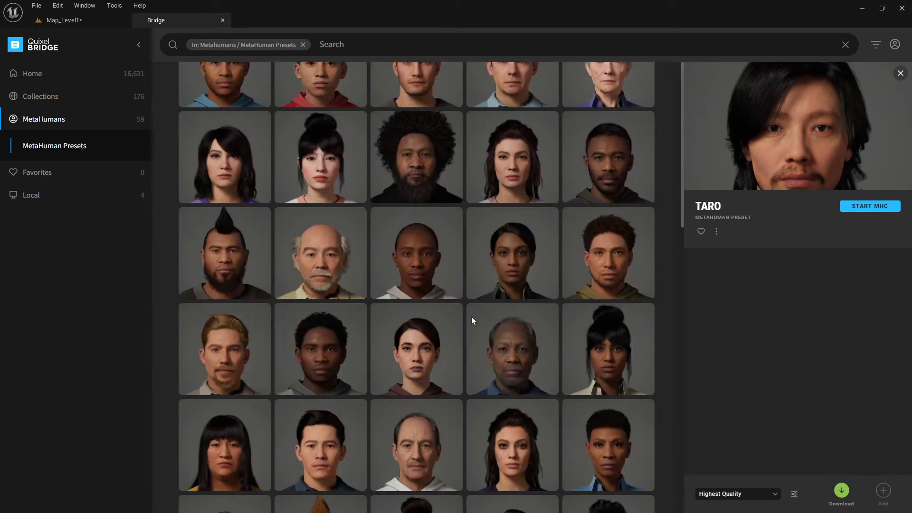
scroll(528, 317, "down", 5)
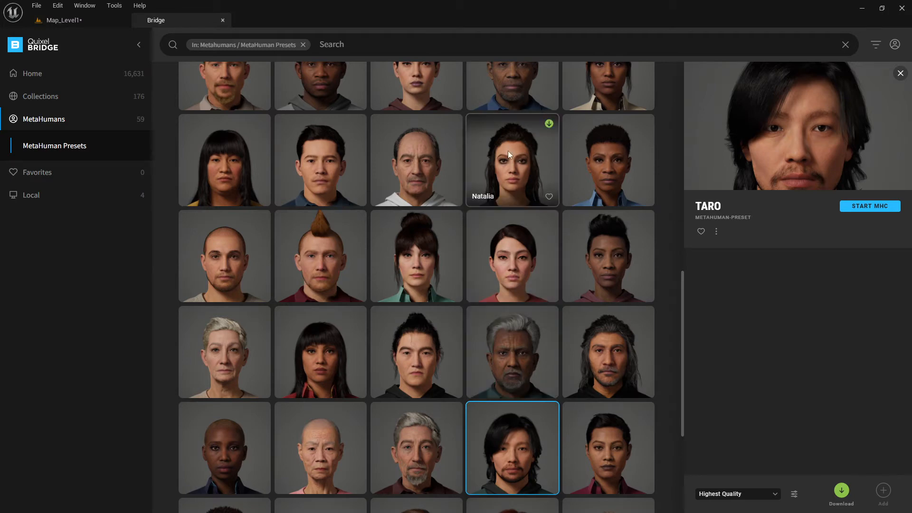
scroll(540, 255, "down", 4)
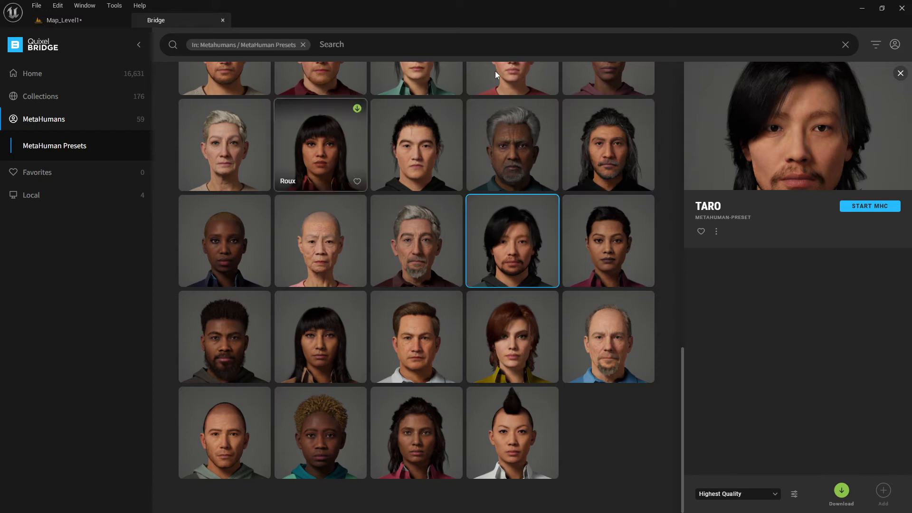
Switch to Chrome and open the MetaHuman Creator Workflows page of the MetaHumans documentation.
key("super")
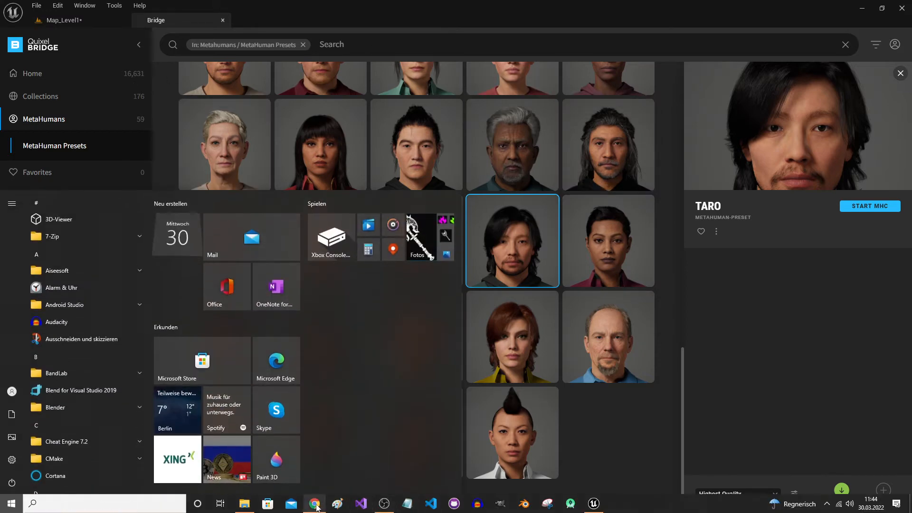
left_click(316, 504)
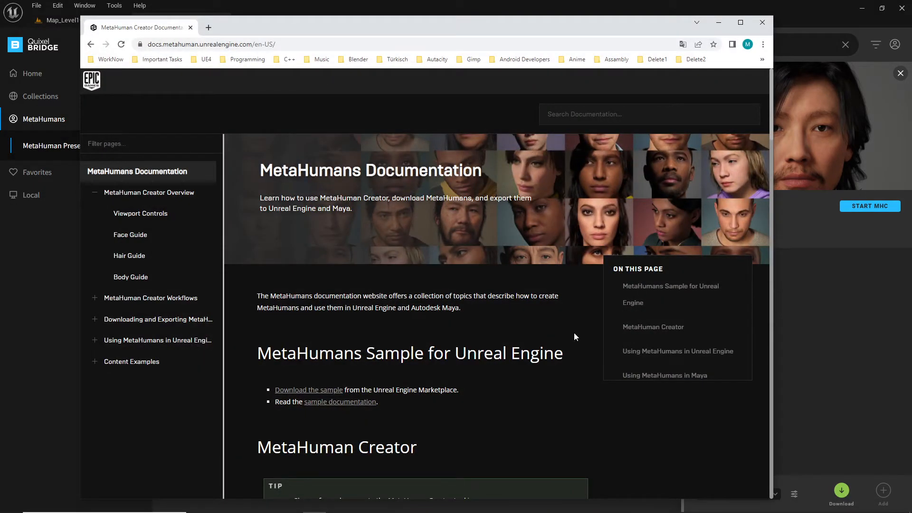
scroll(167, 249, "down", 4)
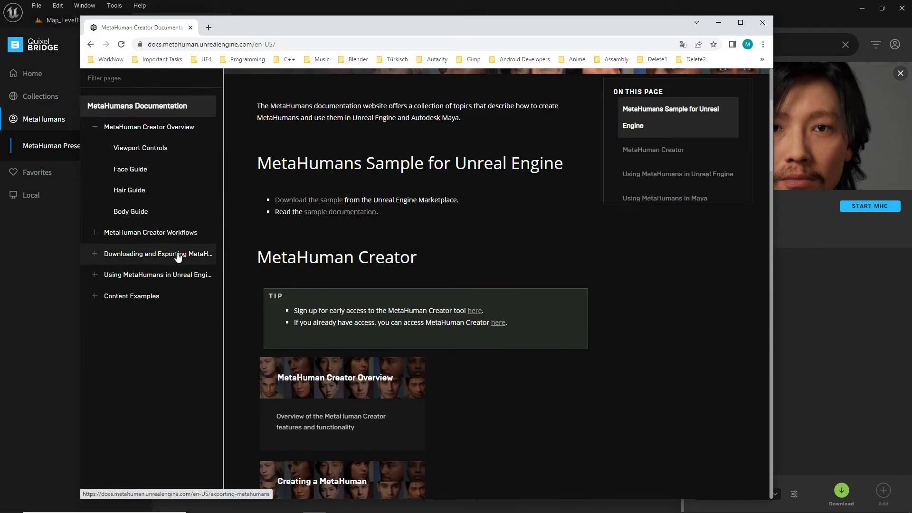
left_click(142, 233)
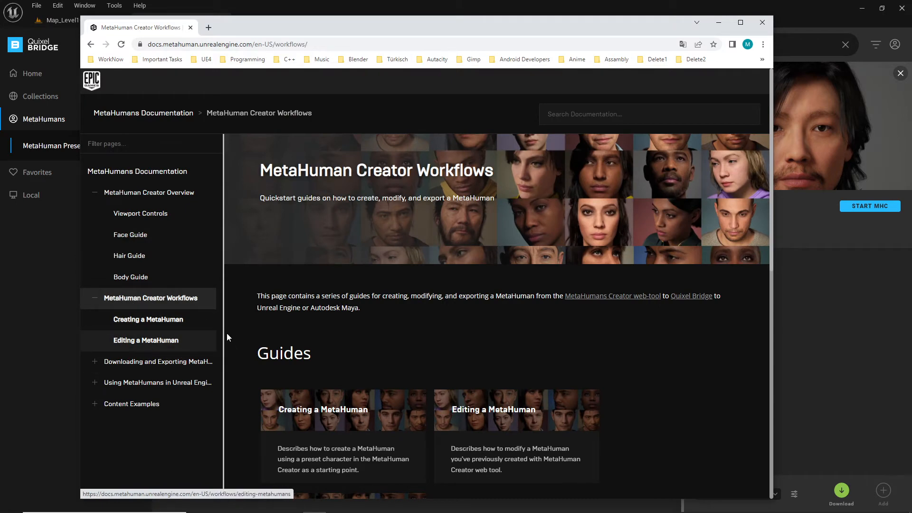
Open the Creating a MetaHuman guide, skim its sign-in and preset selection instructions, and close the documentation page.
left_click(163, 327)
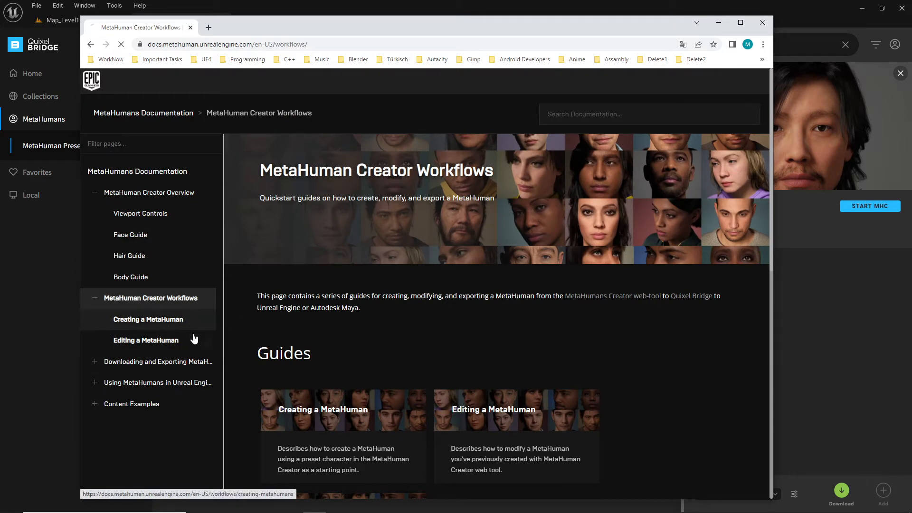
scroll(562, 244, "down", 10)
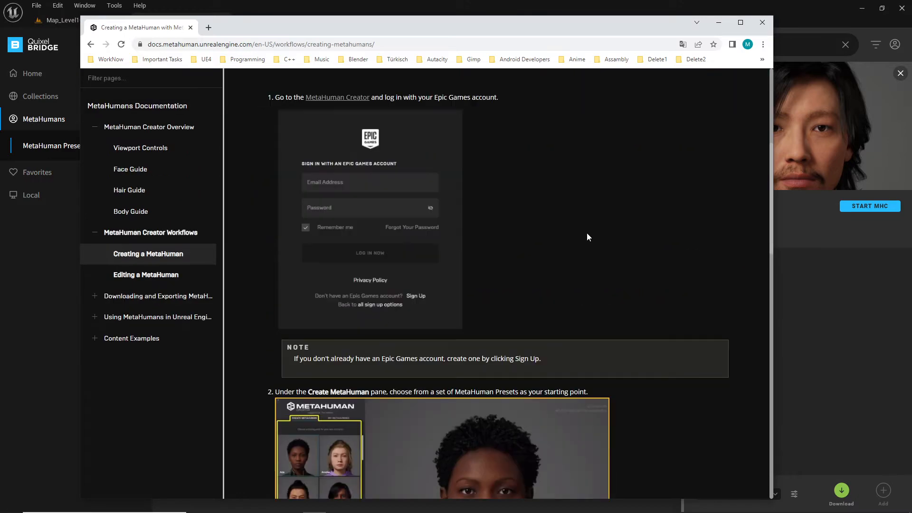
scroll(533, 210, "down", 15)
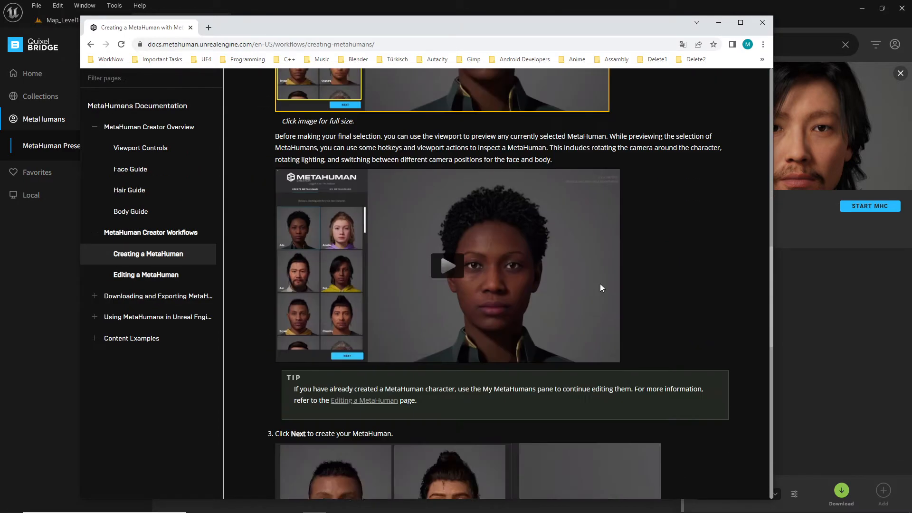
scroll(646, 281, "up", 20)
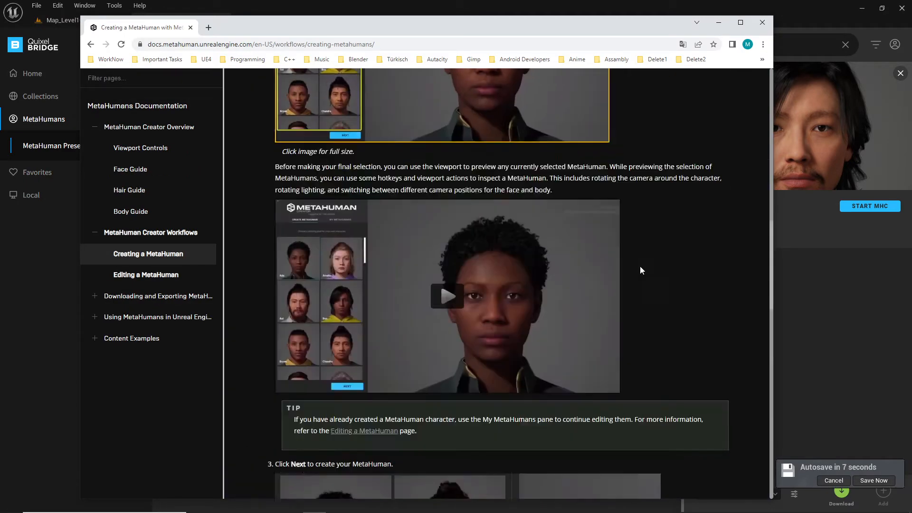
left_click(190, 28)
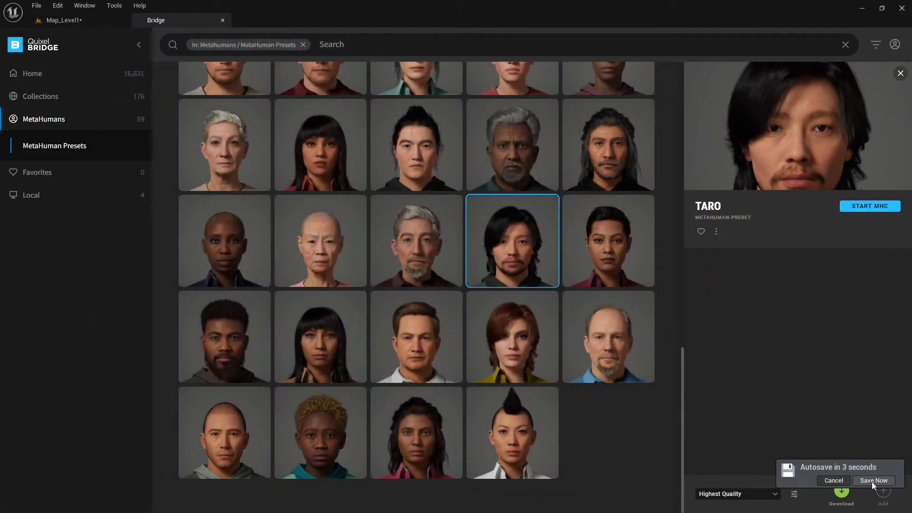
Cancel the pending autosave and browse back through the MetaHuman presets towards the start of the collection.
left_click(837, 483)
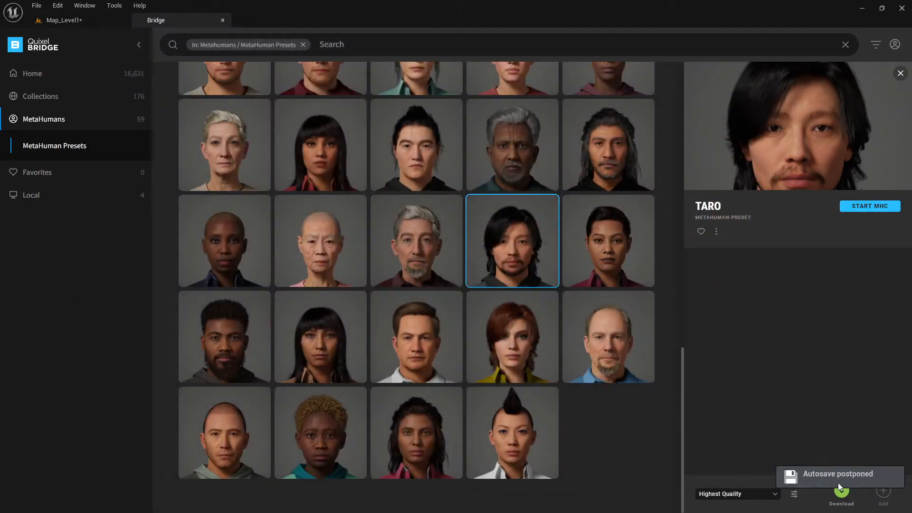
scroll(457, 271, "up", 10)
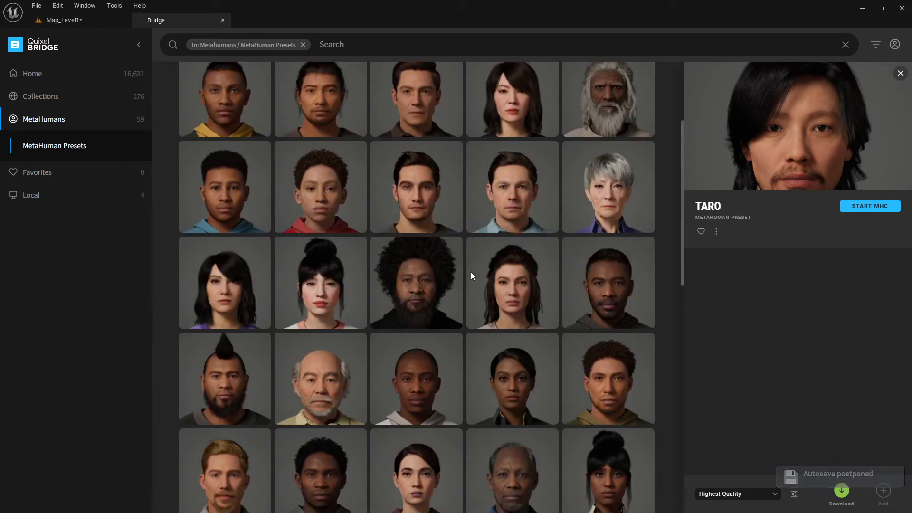
Return to Map_Level1 and inspect the Ada character's face and upper body up close.
left_click(98, 24)
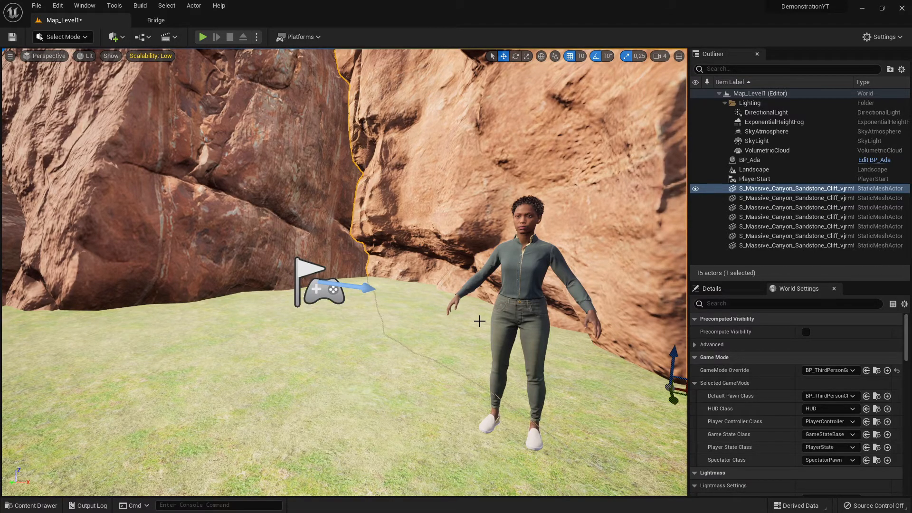
mouse_move(480, 321)
right_mouse_down()
mouse_move(582, 321)
mouse_move(456, 323)
mouse_move(451, 303)
mouse_move(546, 299)
mouse_move(465, 318)
right_mouse_up()
key("w")
key("s")
key("w")
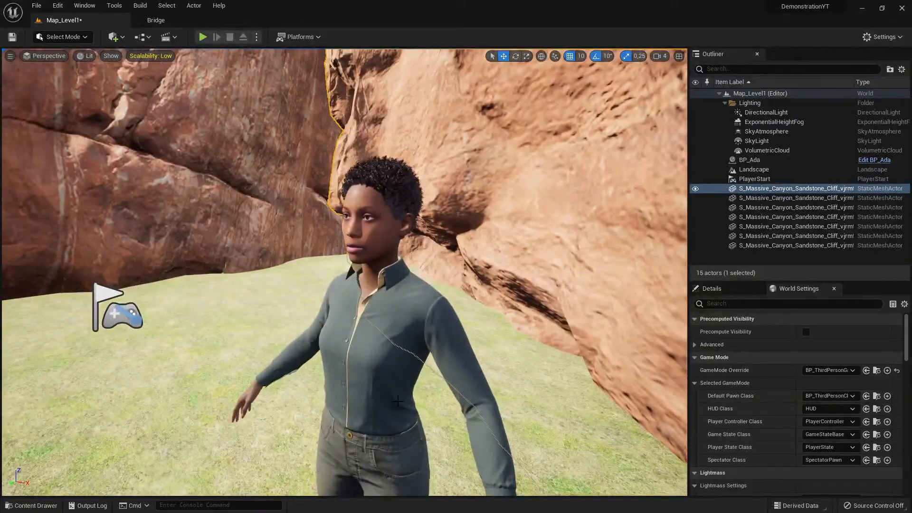
Browse the MetaHuman presets in Bridge down to the last rows and back to the first row.
left_click(140, 19)
scroll(517, 261, "down", 10)
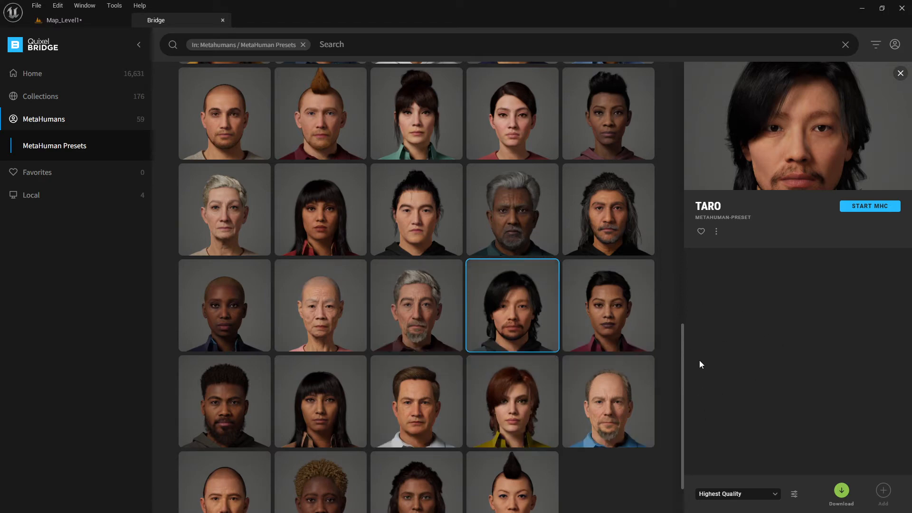
scroll(680, 355, "up", 15)
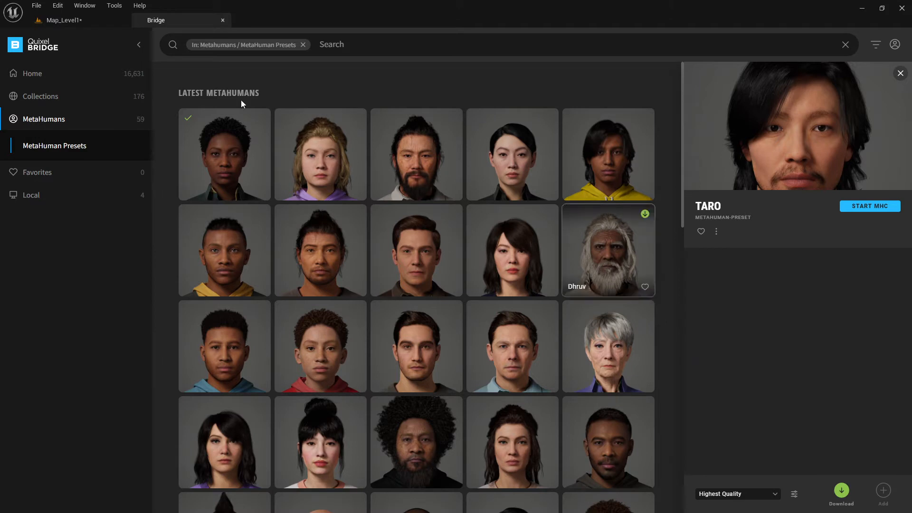
Return to Map_Level1 and examine the Ada character and the surrounding sandstone cliffs from several viewpoints.
left_click(61, 20)
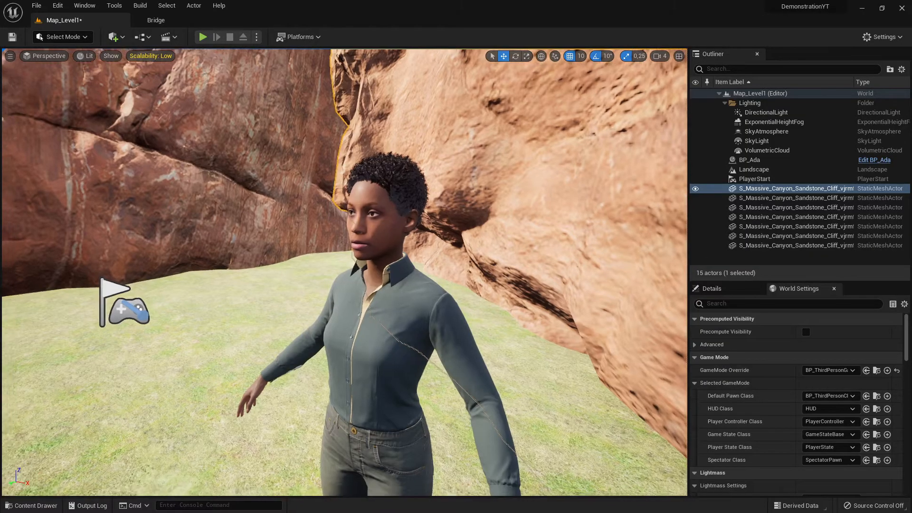
right_click_drag(345, 273, 269, 270)
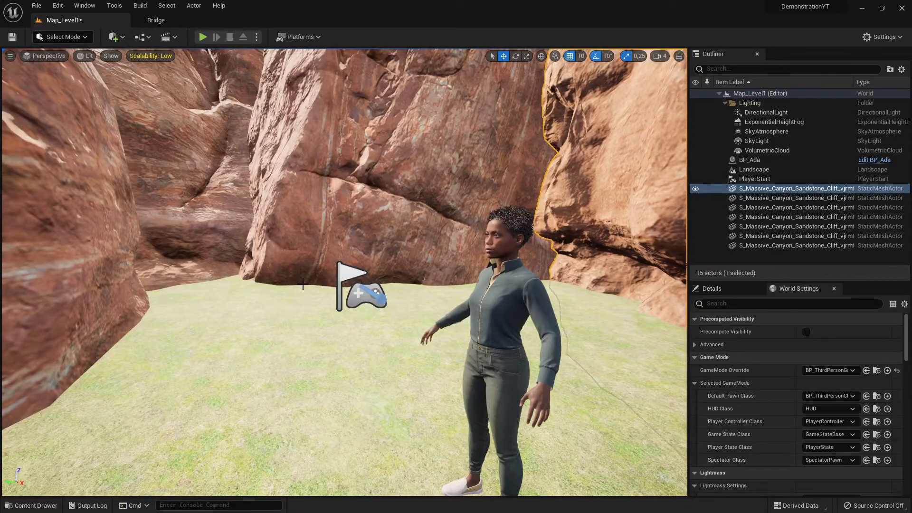
right_click_drag(303, 284, 288, 270)
key("w")
key("s")
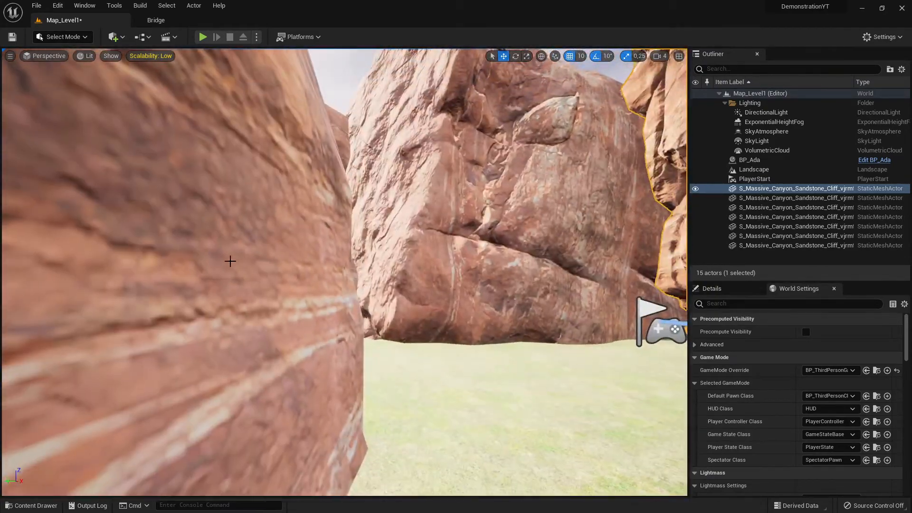
left_click(295, 277)
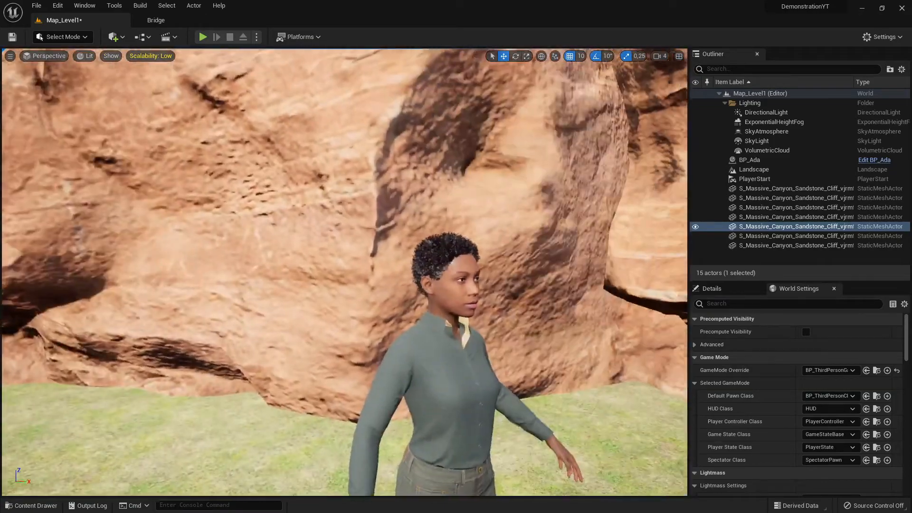
right_click_drag(345, 272, 258, 276)
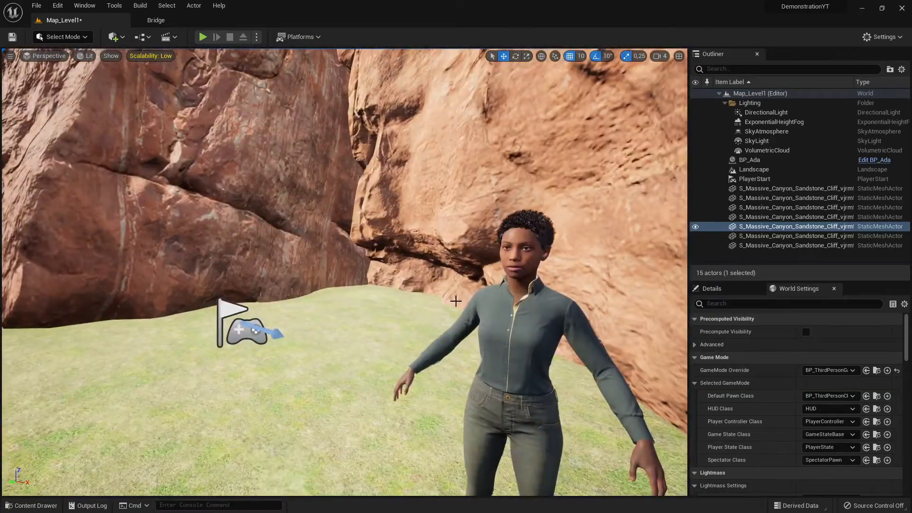
right_click_drag(425, 301, 395, 288)
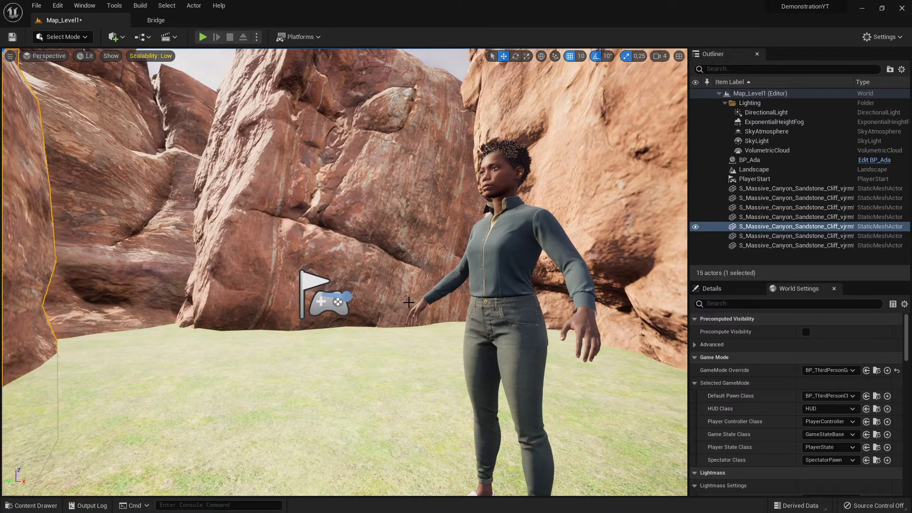
Check Bridge briefly, return to Map_Level1, and view Ada and the PlayerStart from a wider distance.
left_click(156, 20)
left_click(87, 20)
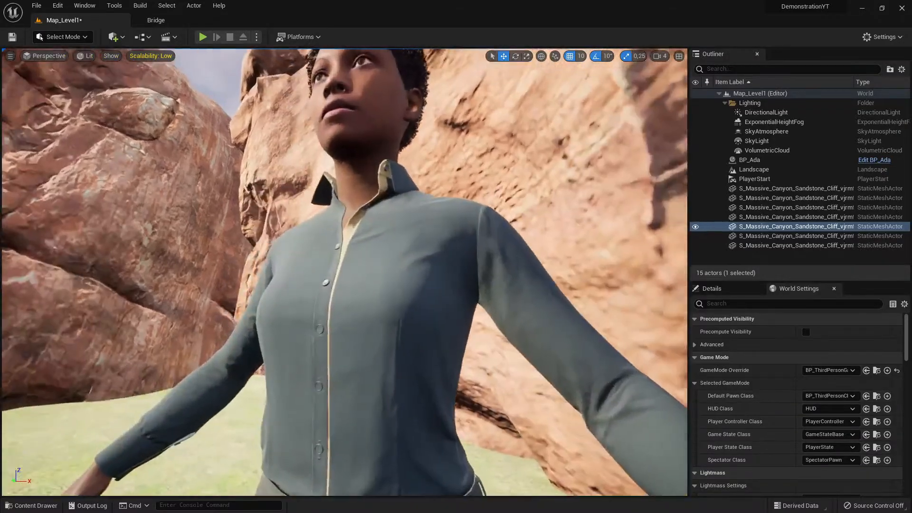
right_click_drag(345, 272, 344, 297)
mouse_move(233, 123)
right_mouse_down()
mouse_move(178, 126)
mouse_move(225, 116)
right_mouse_up()
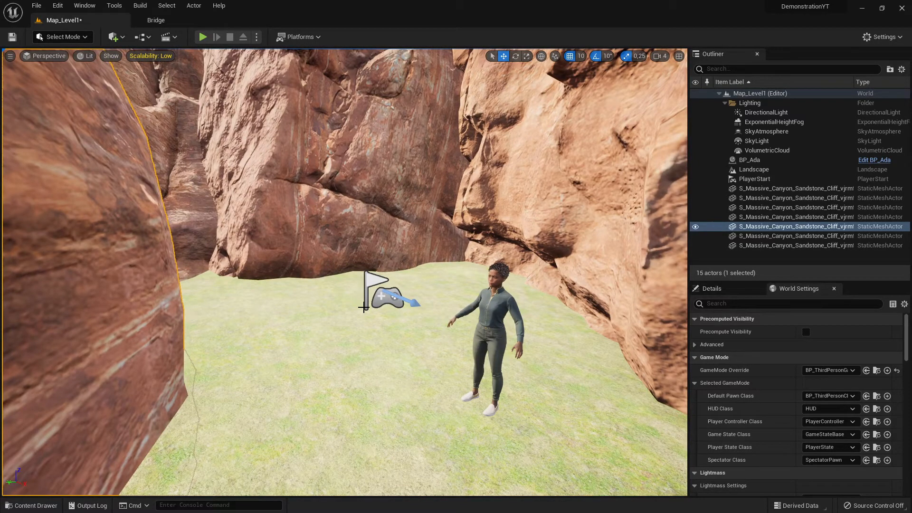
Play Map_Level1, run the third-person mannequin around the canyon near Ada to compare the two characters, and stop the session.
left_click(203, 36)
left_click(340, 264)
key("w")
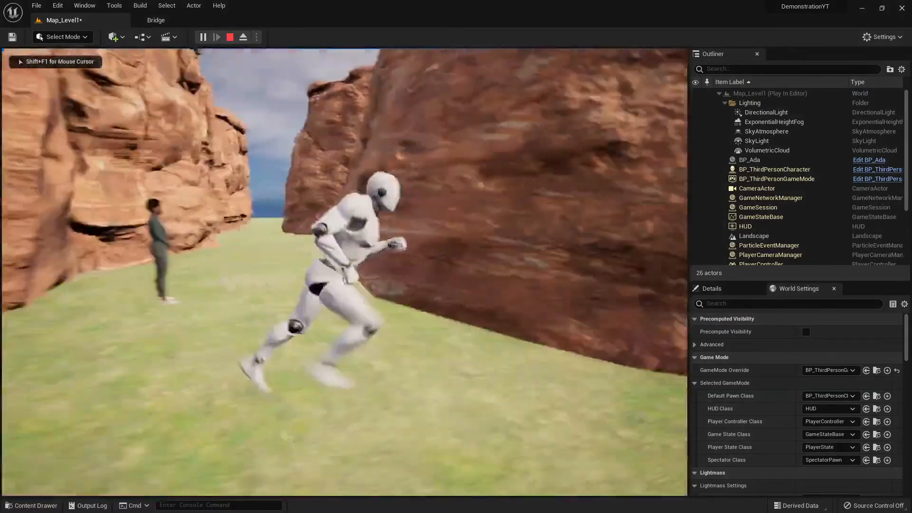
key("w")
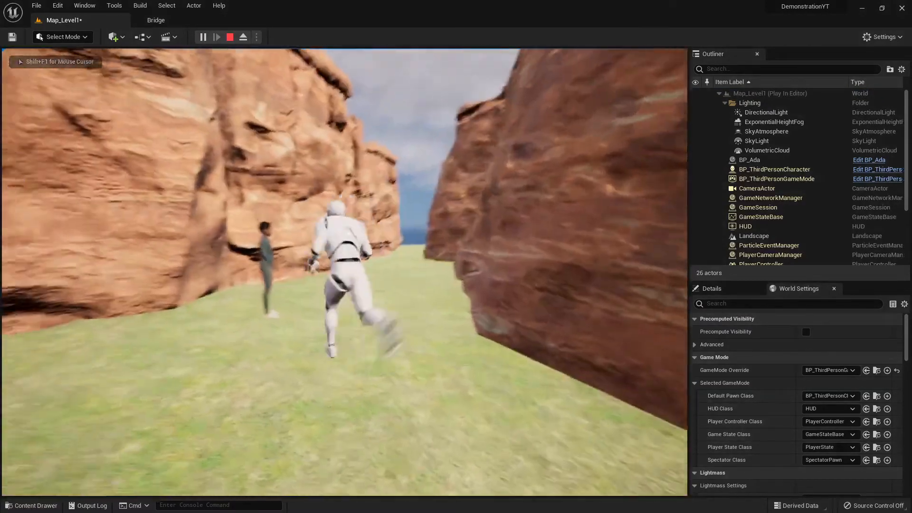
key("w")
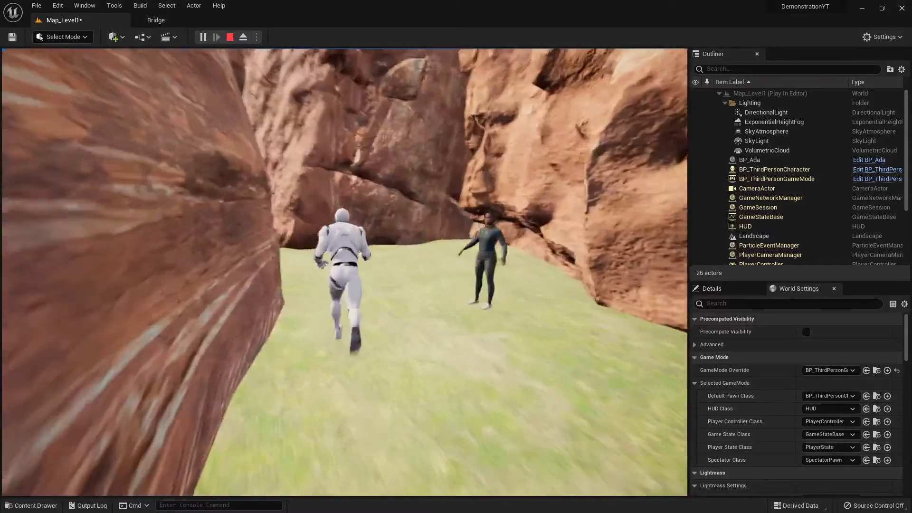
key("s")
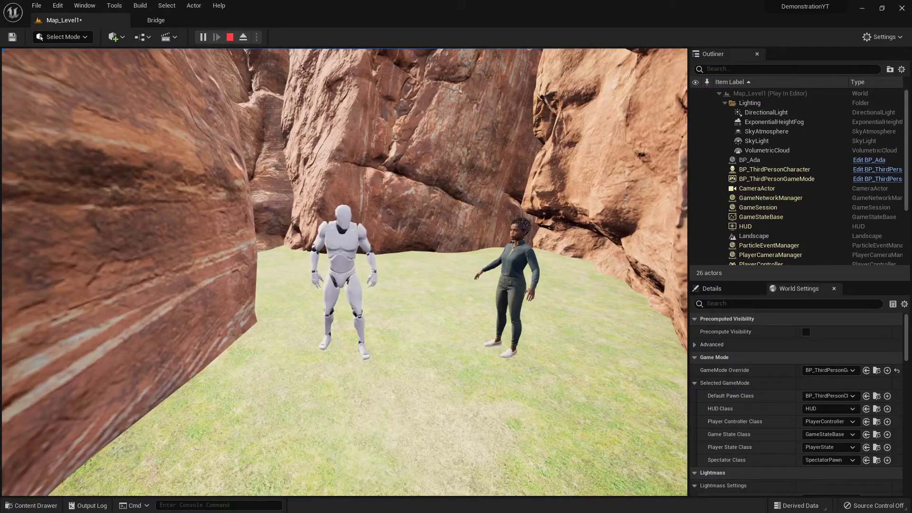
key("w")
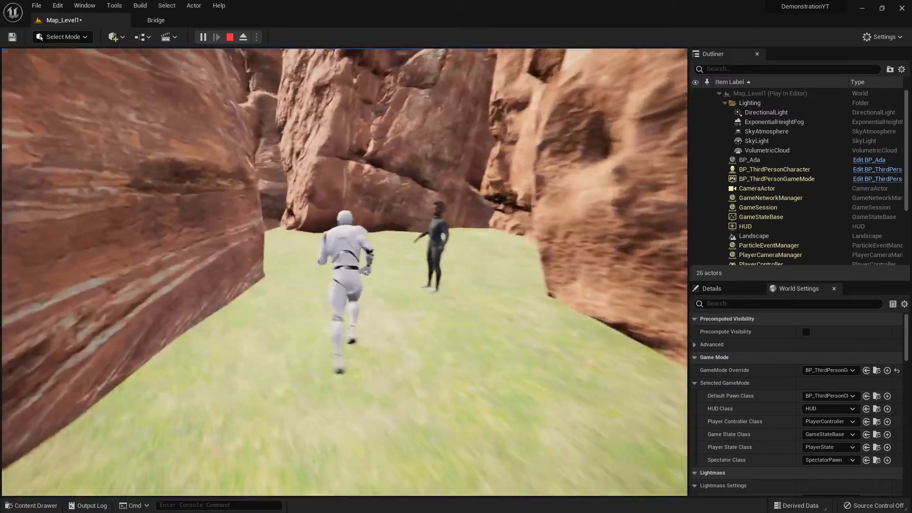
key("a")
key("s")
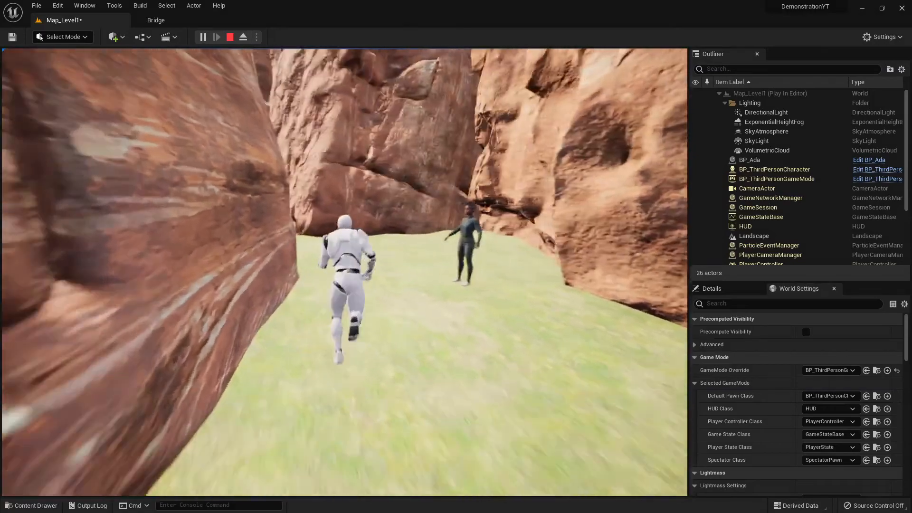
key("s")
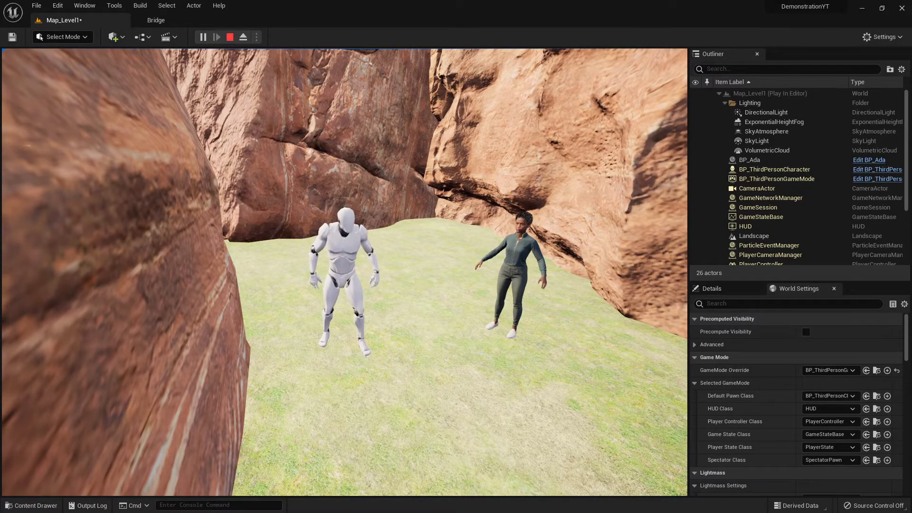
key("Escape")
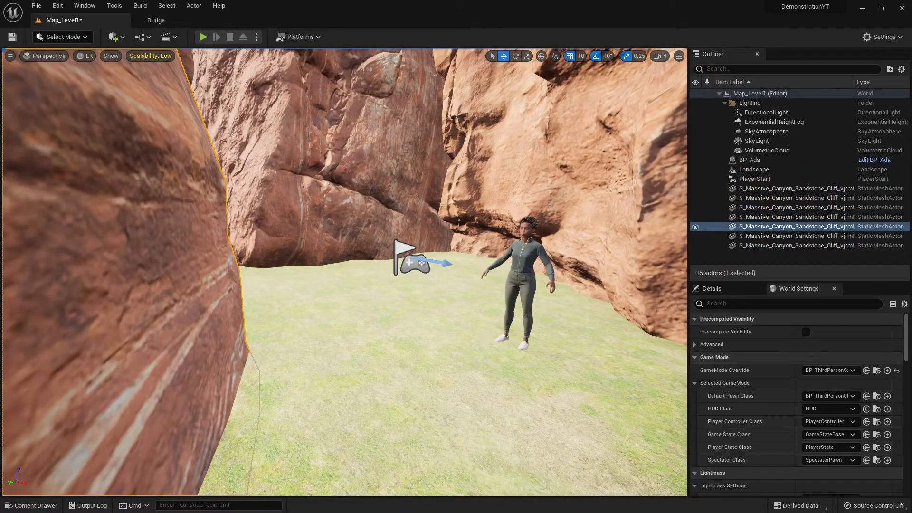
Frame the Ada character full-length in the level and select BP_Ada.
right_click_drag(479, 309, 487, 287)
key("w")
key("s")
key("w")
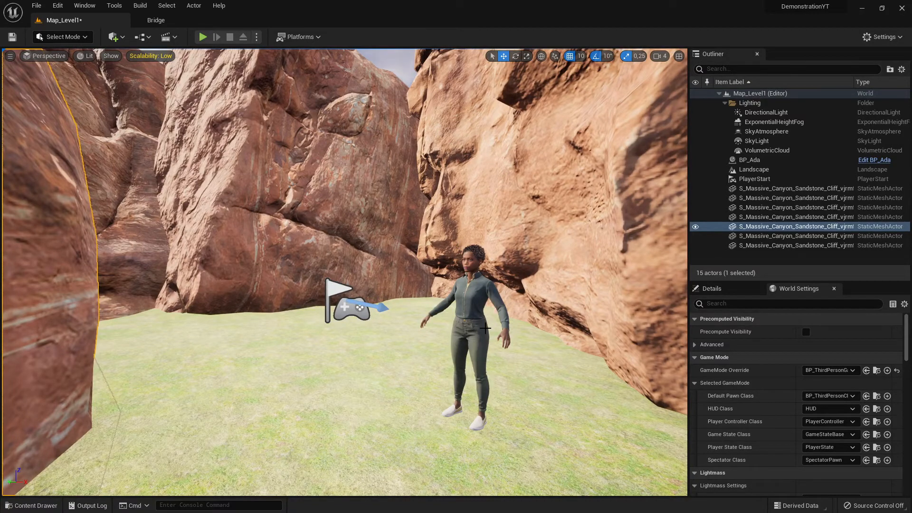
left_click(470, 298)
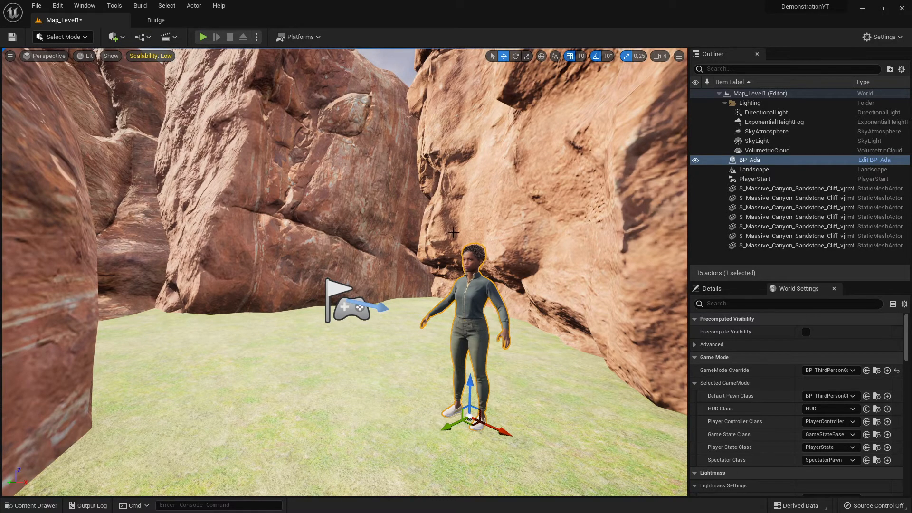
Look at the MetaHuman presets in Bridge once more and return to Map_Level1.
left_click(151, 20)
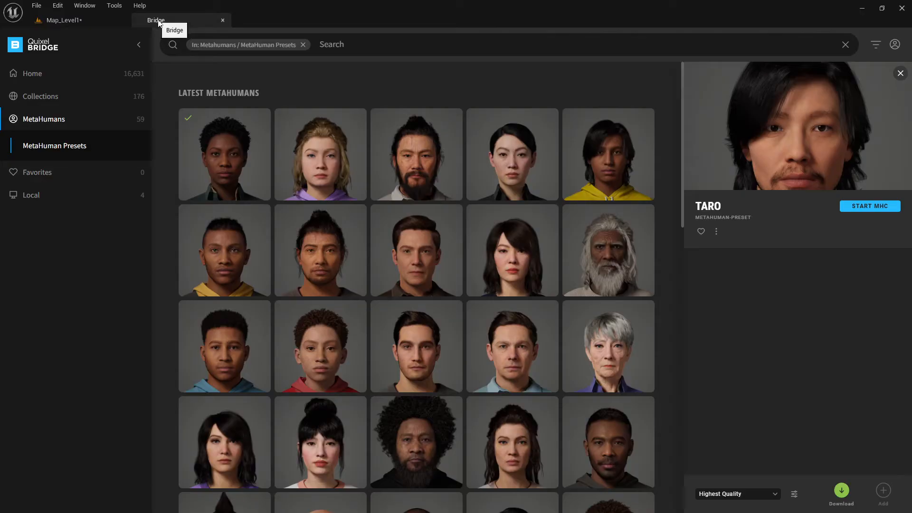
left_click(59, 21)
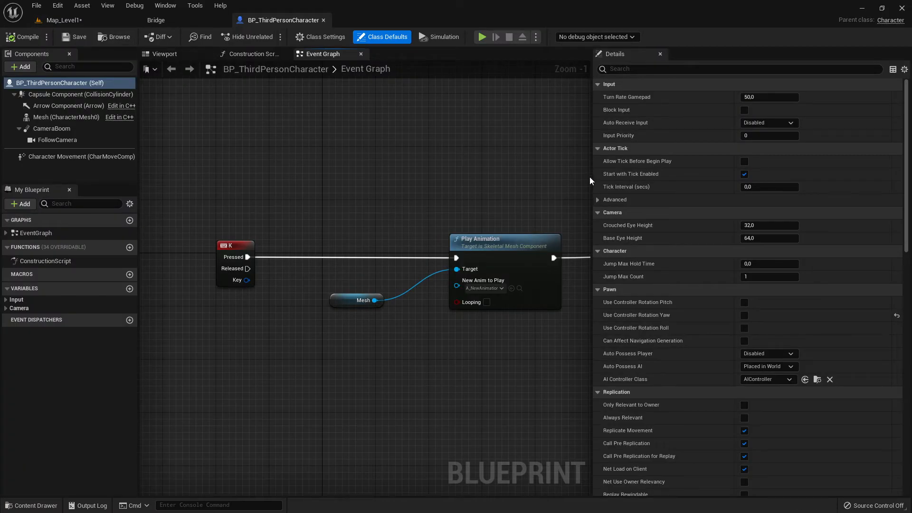
Examine the K-key animation logic in the BP_ThirdPersonCharacter event graph and the animation settings of its Mesh component.
left_click_drag(591, 177, 745, 176)
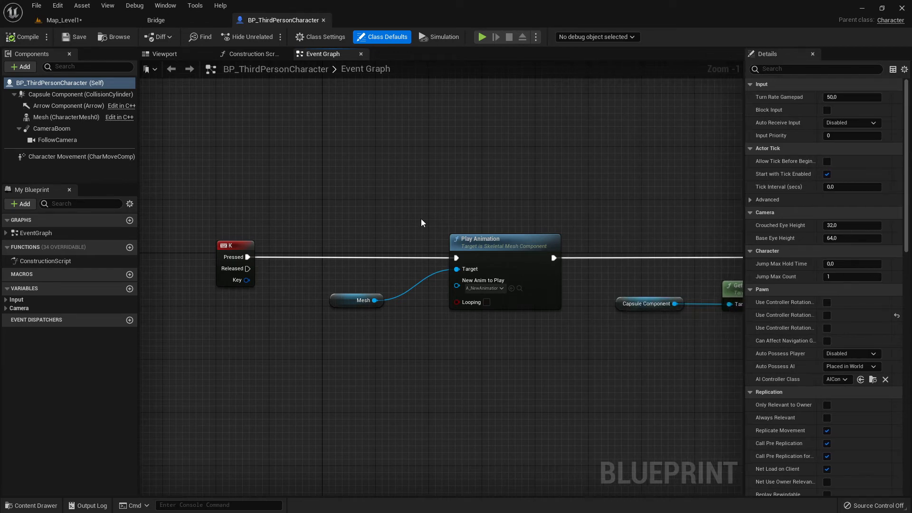
scroll(505, 197, "down", 3)
right_click_drag(505, 197, 447, 260)
left_click(74, 121)
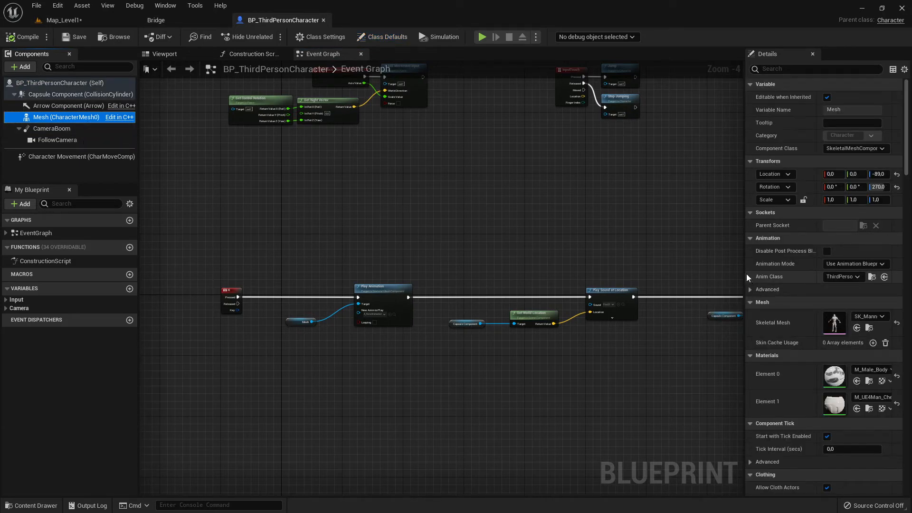
left_click_drag(746, 275, 711, 276)
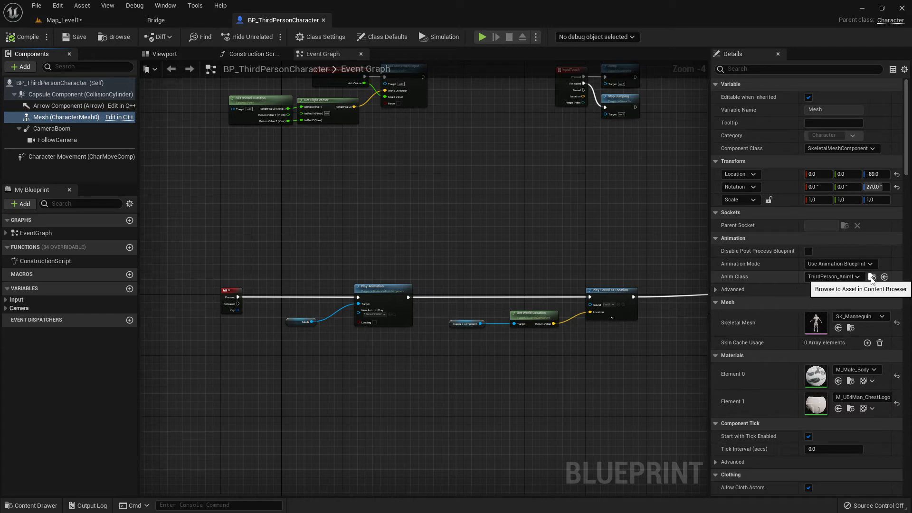
Locate the Mesh component's Anim Class asset in the project content and open the ThirdPerson_Jump animation from the same folder.
left_click(872, 277)
left_click(267, 388)
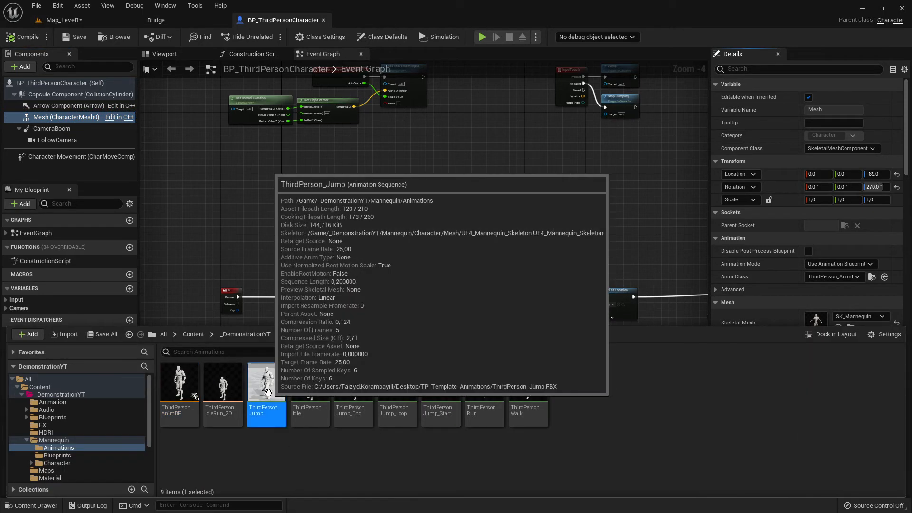
double_click(267, 391)
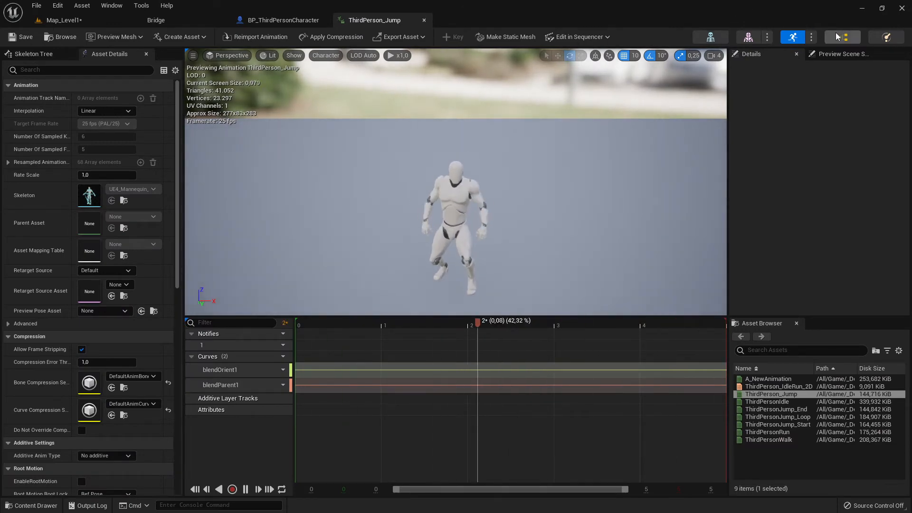
View the retarget sources of UE4_Mannequin_Skeleton, close the skeleton and animation editors, and return to Map_Level1.
left_click(710, 39)
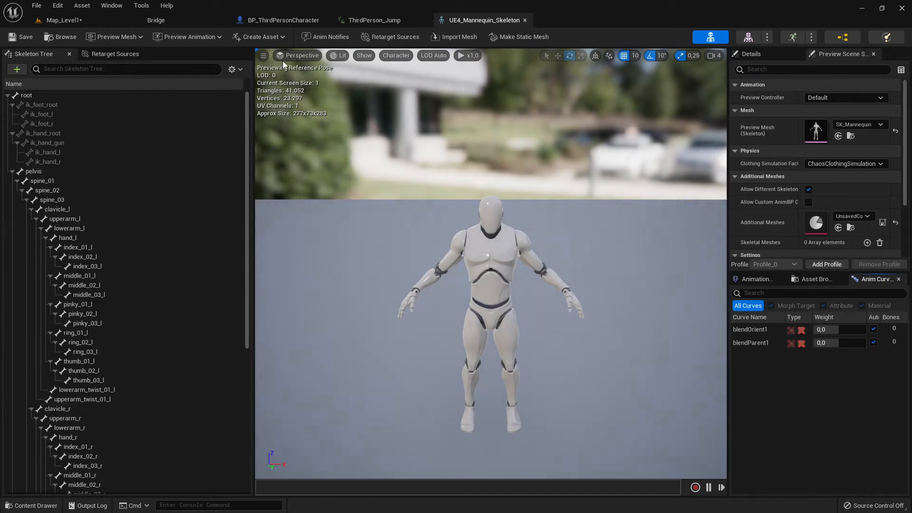
left_click(110, 55)
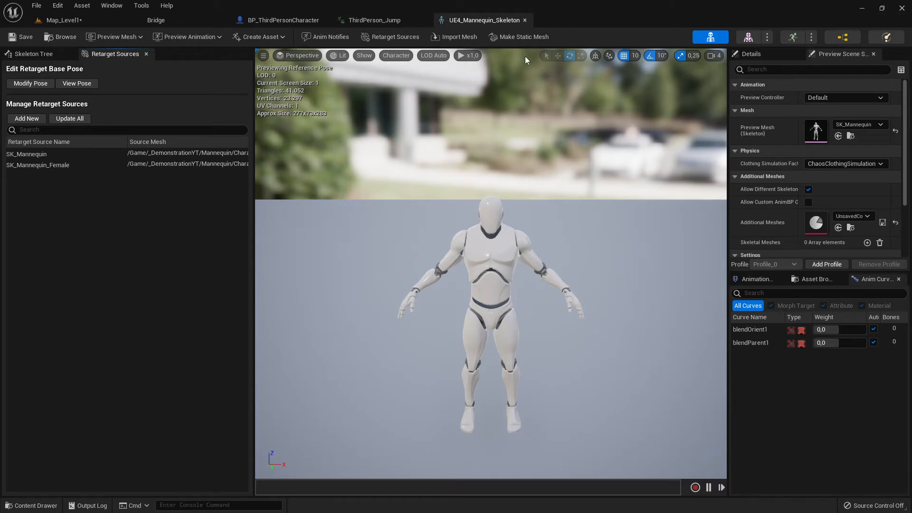
left_click(524, 20)
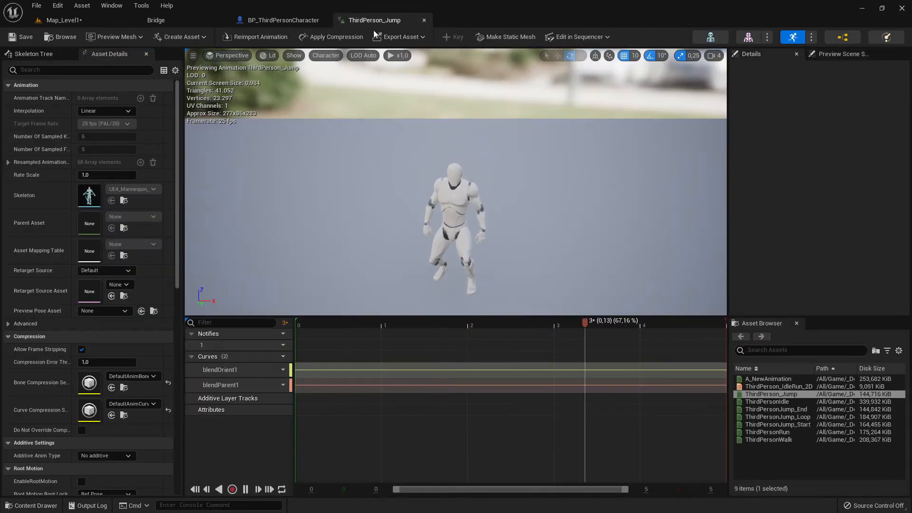
left_click(424, 21)
left_click(76, 21)
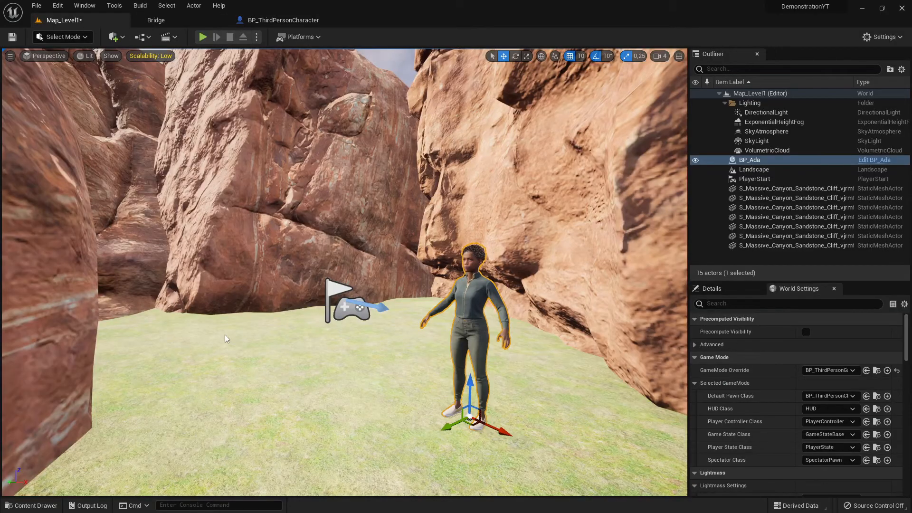
Look through the animation asset types that can be created in the Mannequin Animations folder, without creating one.
left_click(34, 506)
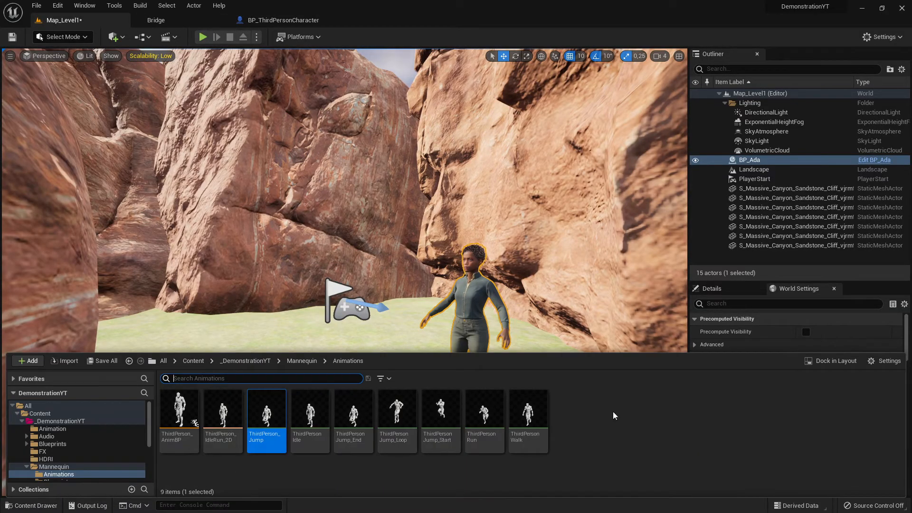
right_click(582, 426)
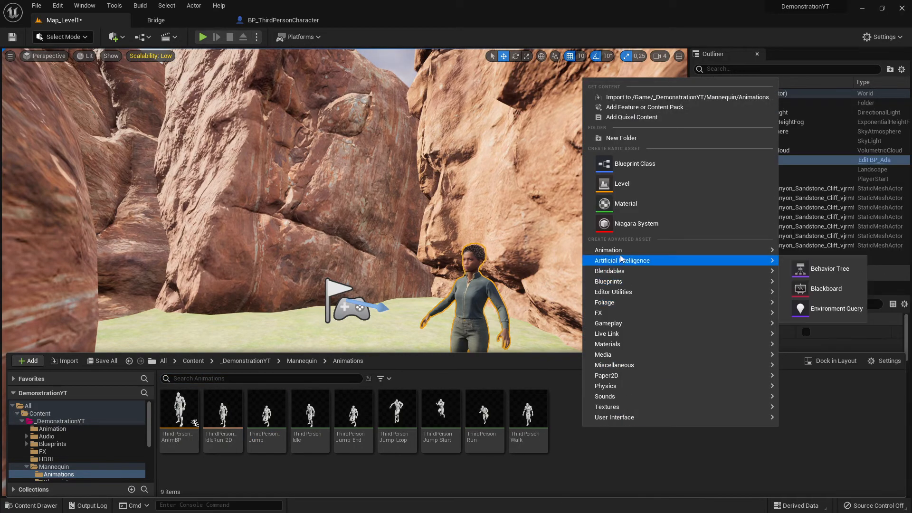
mouse_move(620, 250)
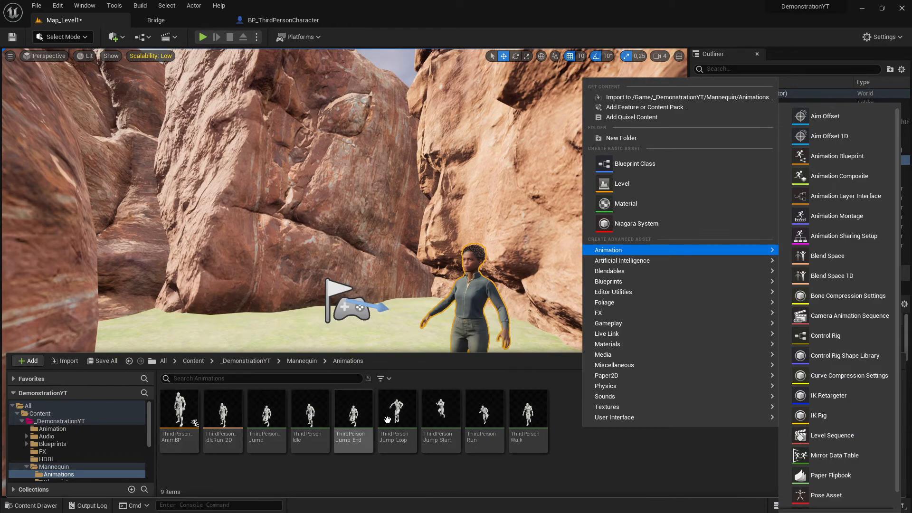
left_click(691, 463)
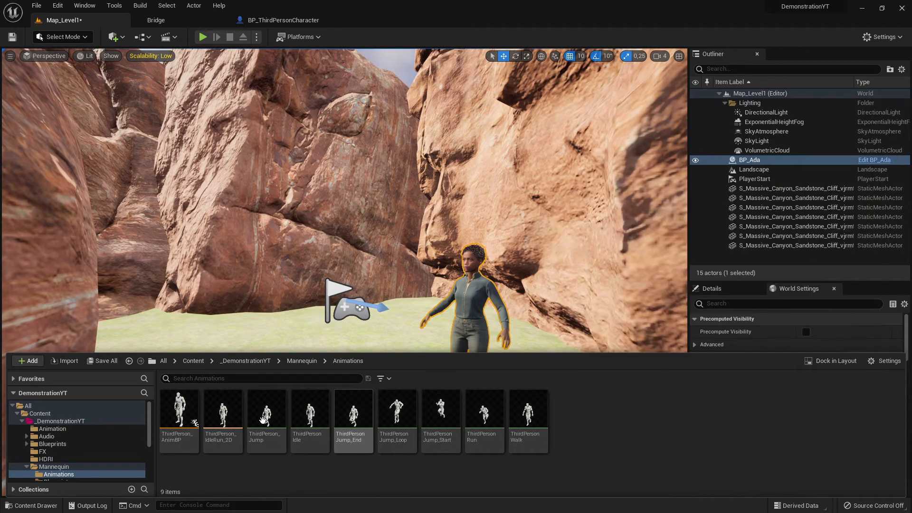
View Ada in the level from farther away and frame her full-length from a closer position.
key("s")
right_click_drag(373, 219, 373, 219)
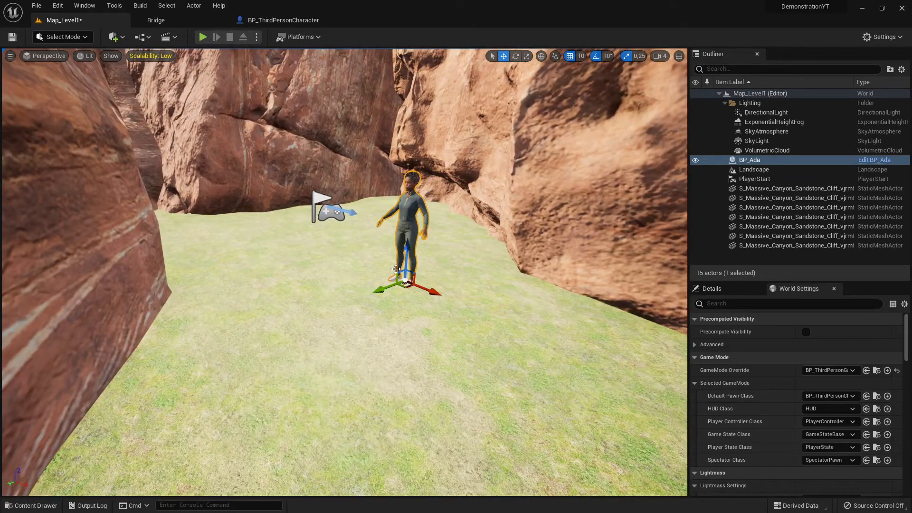
key("ctrl+space")
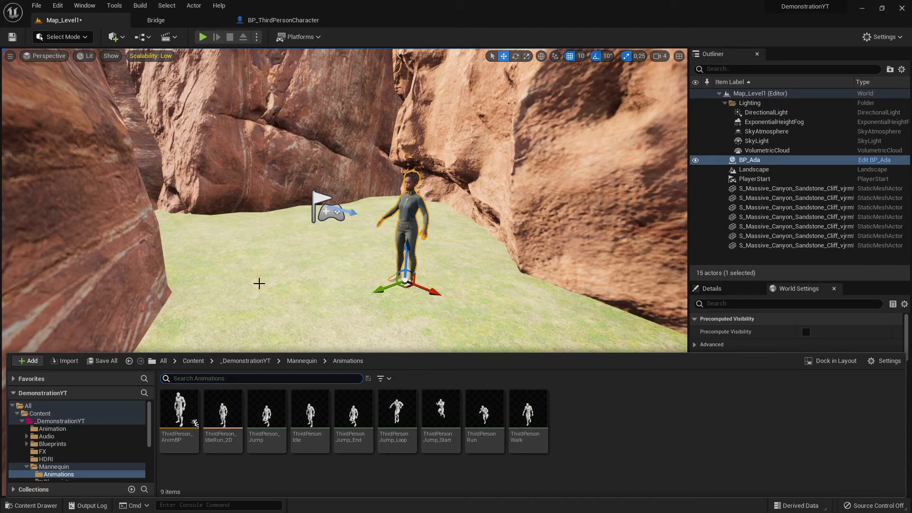
left_click(303, 276)
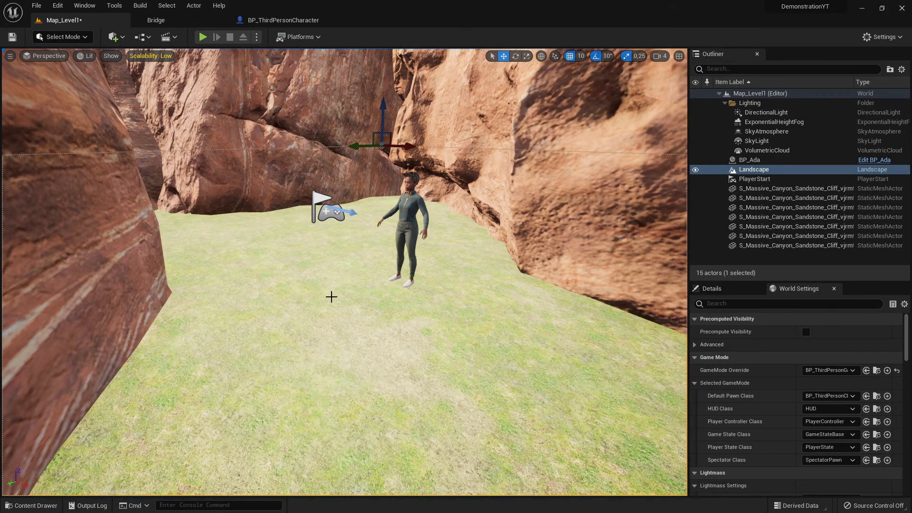
key("w")
right_click_drag(330, 297, 364, 283)
key("d")
key("a")
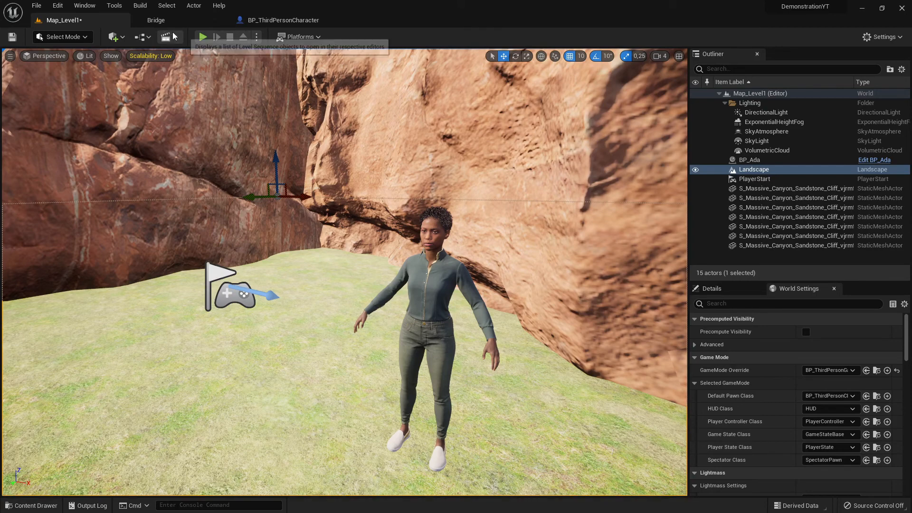
Check the download quality options of the Taro MetaHuman preset in Bridge and return to Map_Level1.
left_click(153, 21)
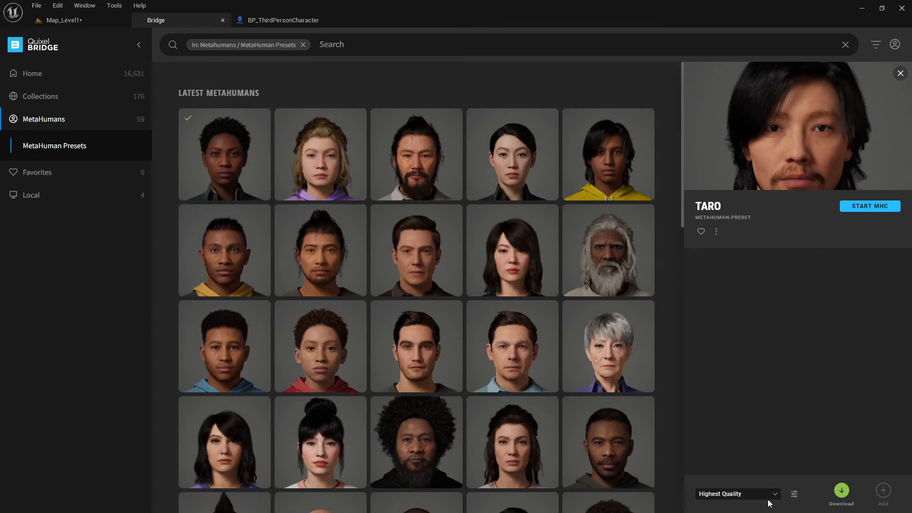
left_click(737, 494)
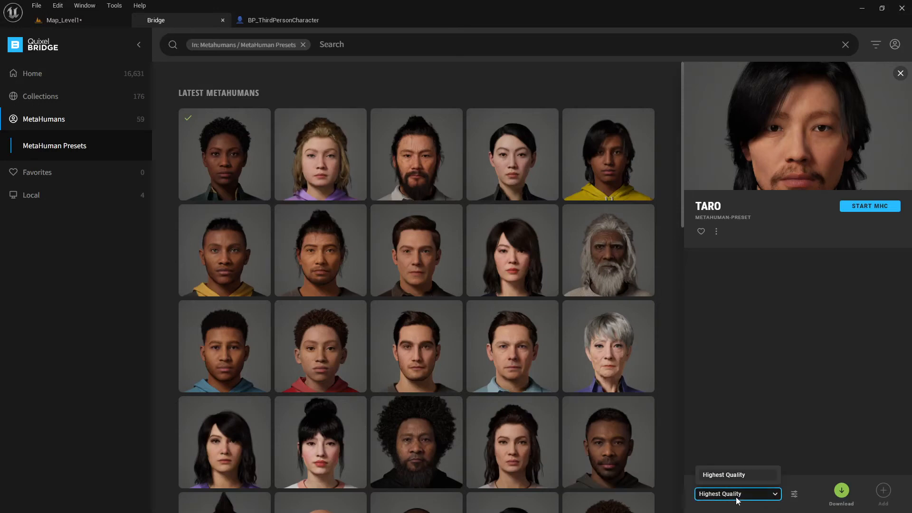
left_click(738, 499)
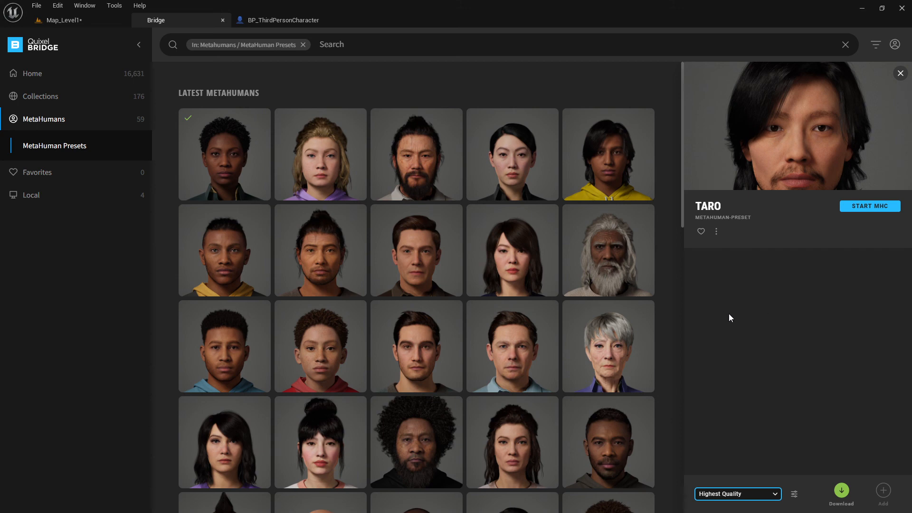
left_click(76, 19)
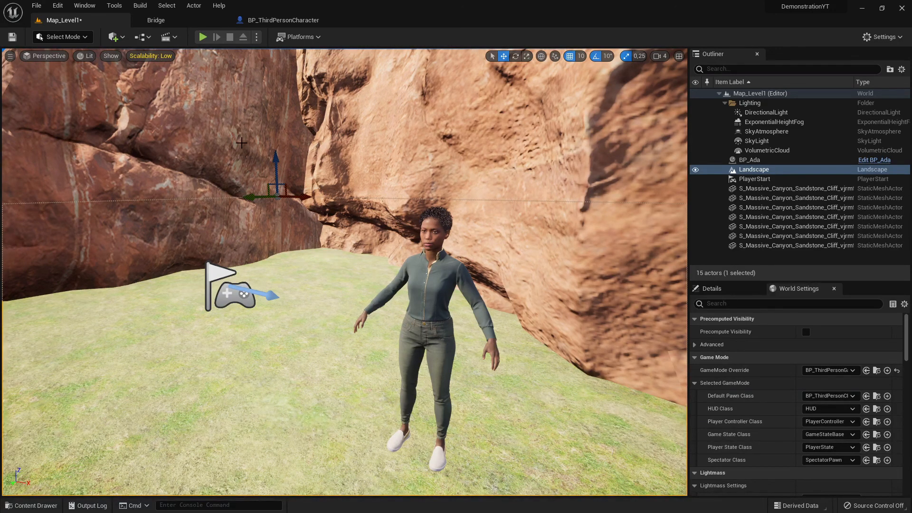
left_click(157, 20)
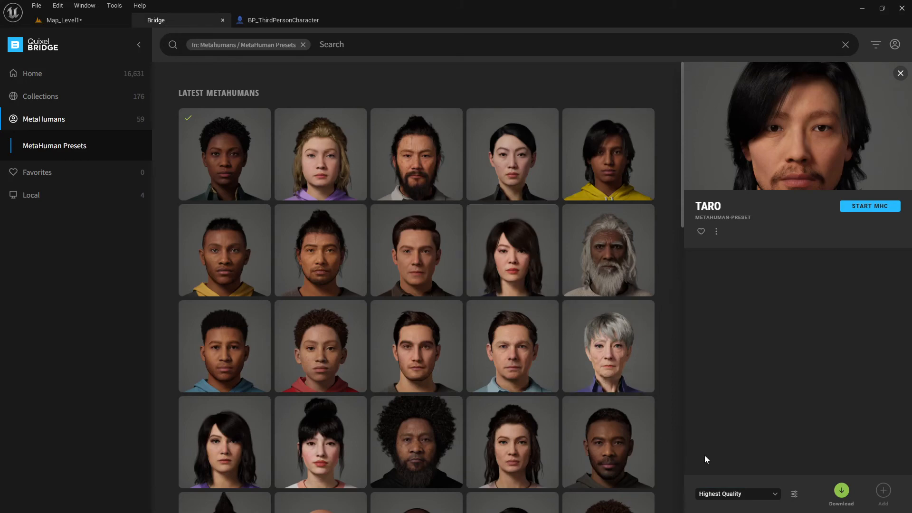
left_click(70, 21)
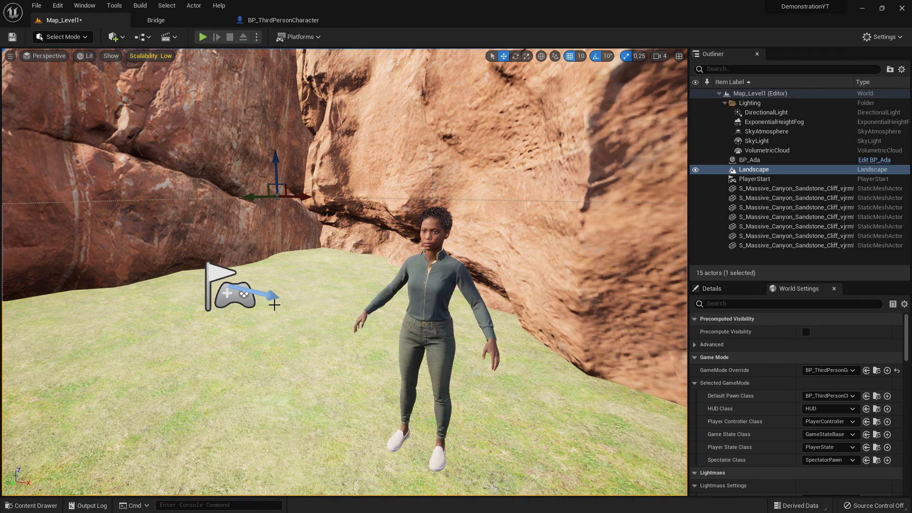
Look around the canyon in the level, turning the view away from Ada toward the open passage between the cliffs.
mouse_move(275, 304)
right_mouse_down()
mouse_move(269, 285)
mouse_move(456, 285)
mouse_move(275, 304)
right_mouse_up()
key("s")
key("w")
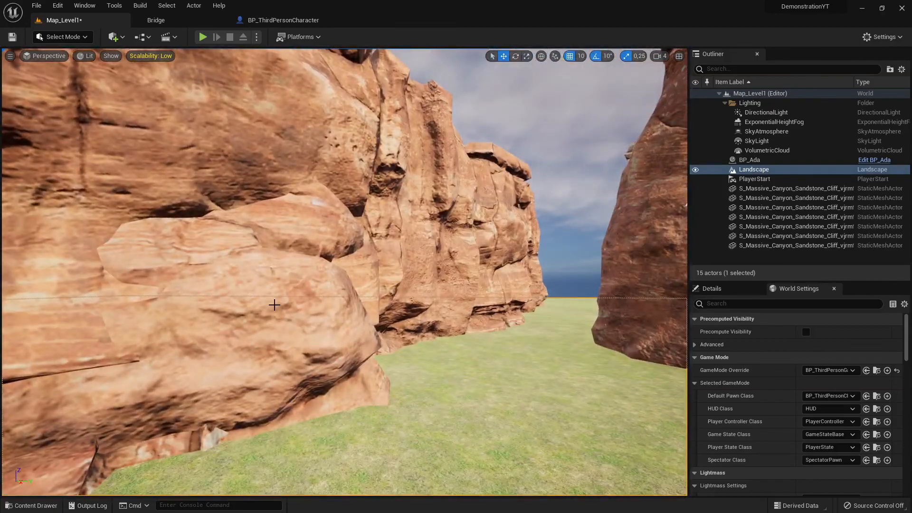